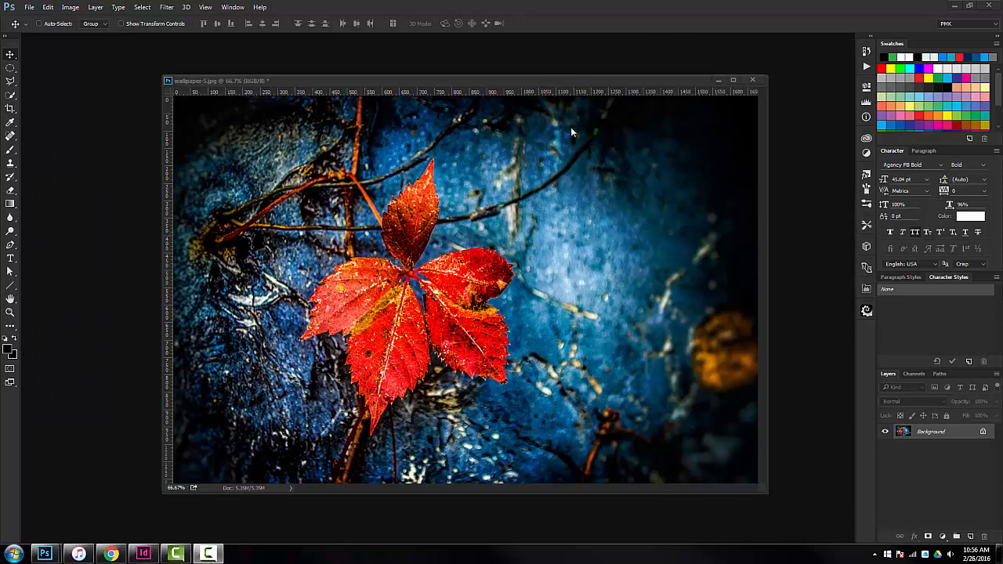
- Duplicate the Background layer of wallpaper-5.jpg
left_click_drag(553, 80, 496, 68)
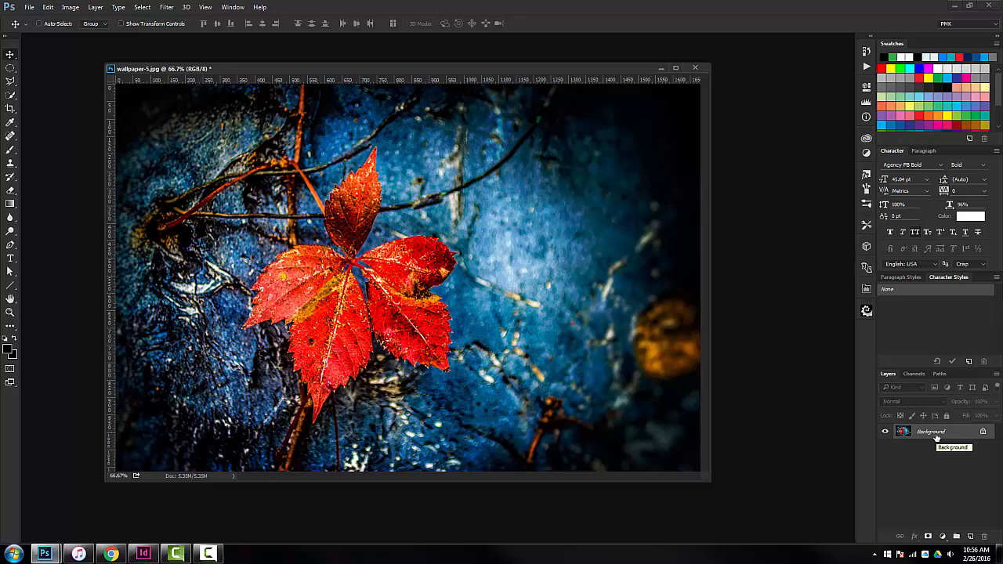
key("ctrl+j")
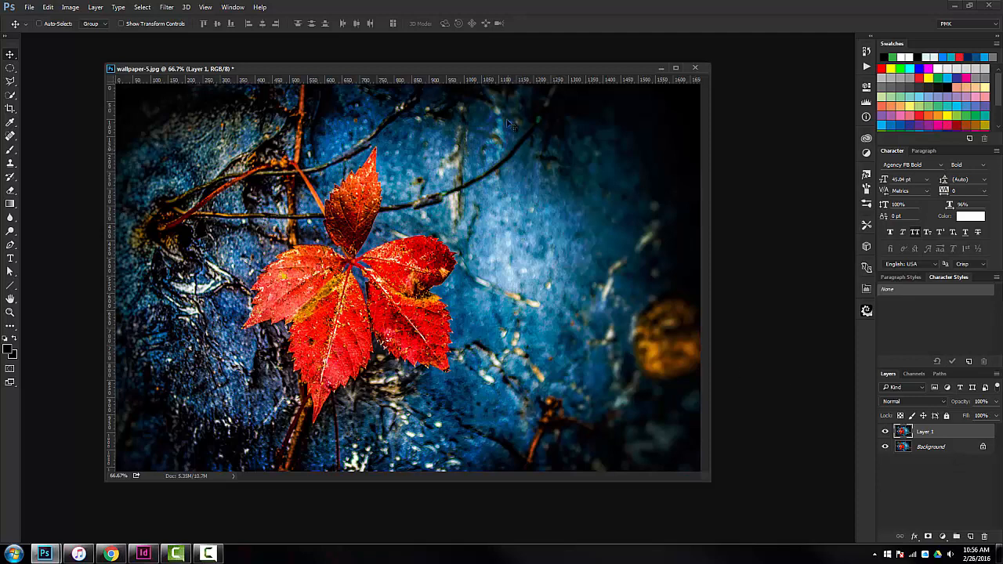
mouse_move(527, 68)
left_mouse_down()
mouse_move(514, 63)
mouse_move(538, 62)
left_mouse_up()
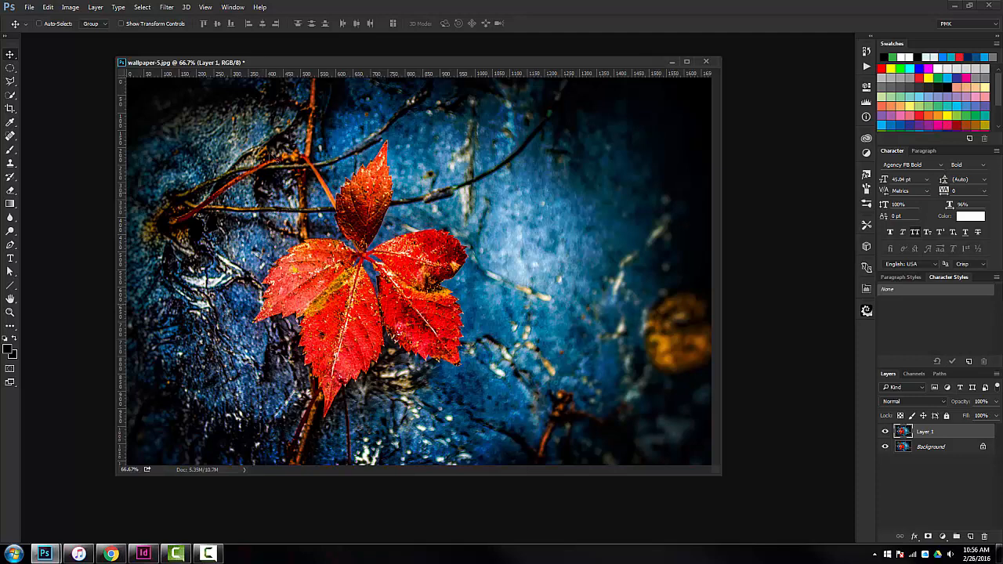
left_click_drag(320, 62, 289, 62)
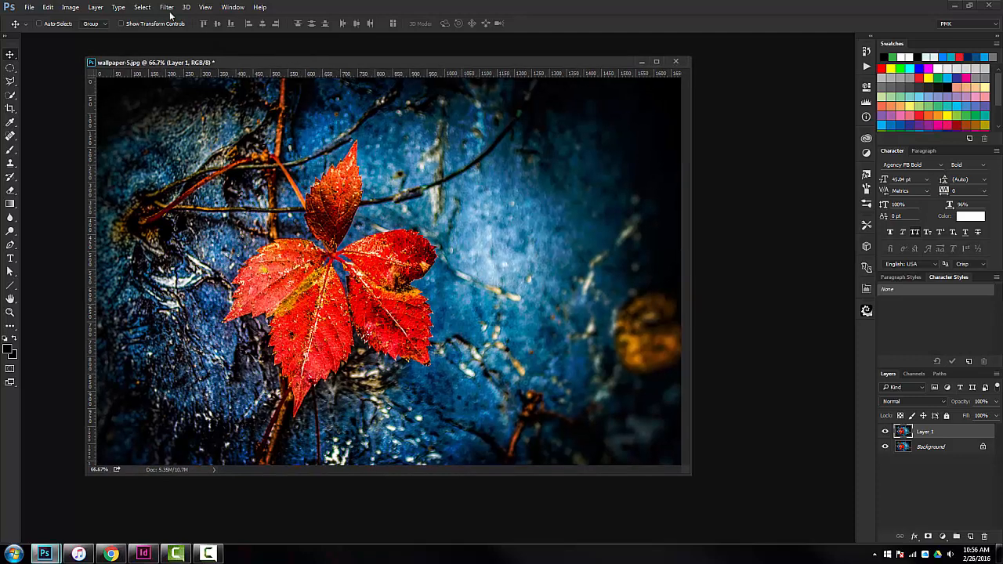
- Apply the Mezzotint filter to the duplicated layer with the Long Lines type, after previewing Long Strokes and Coarse Dots
left_click(167, 7)
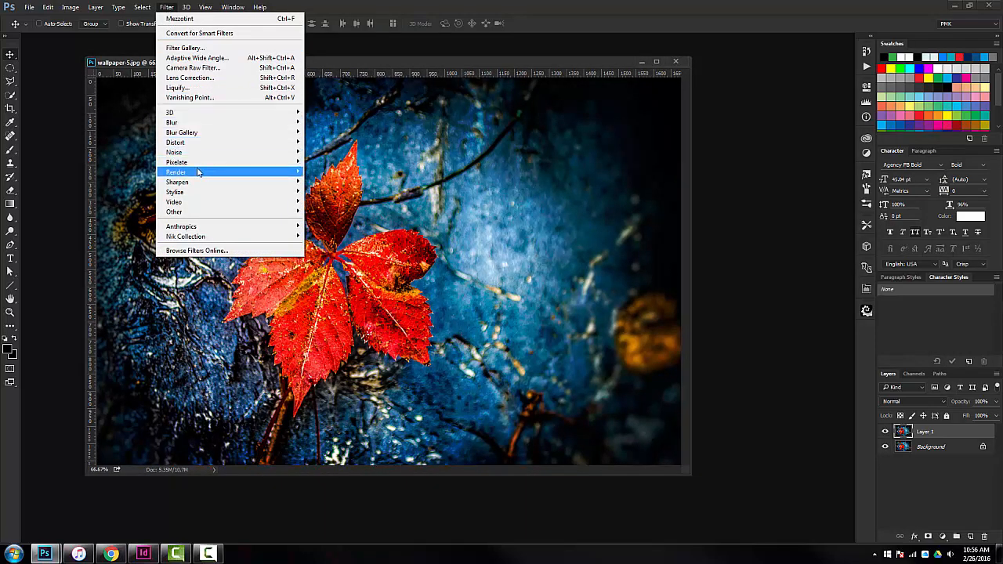
mouse_move(203, 165)
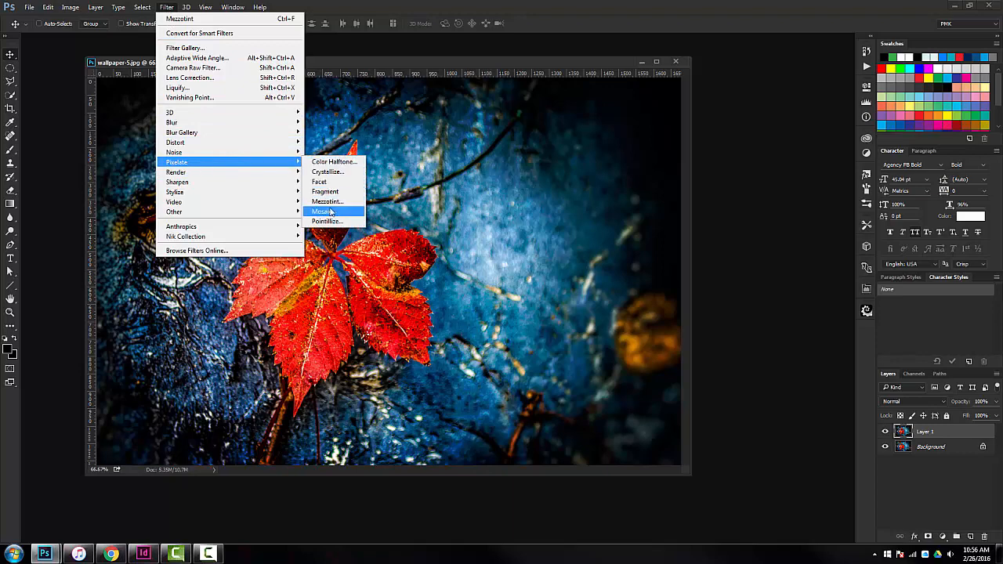
left_click(332, 202)
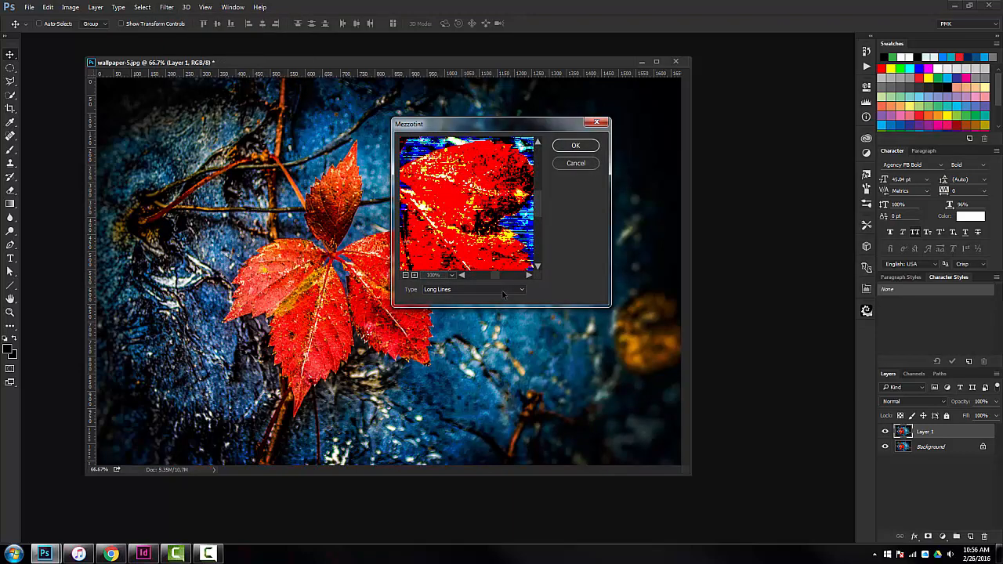
left_click(504, 290)
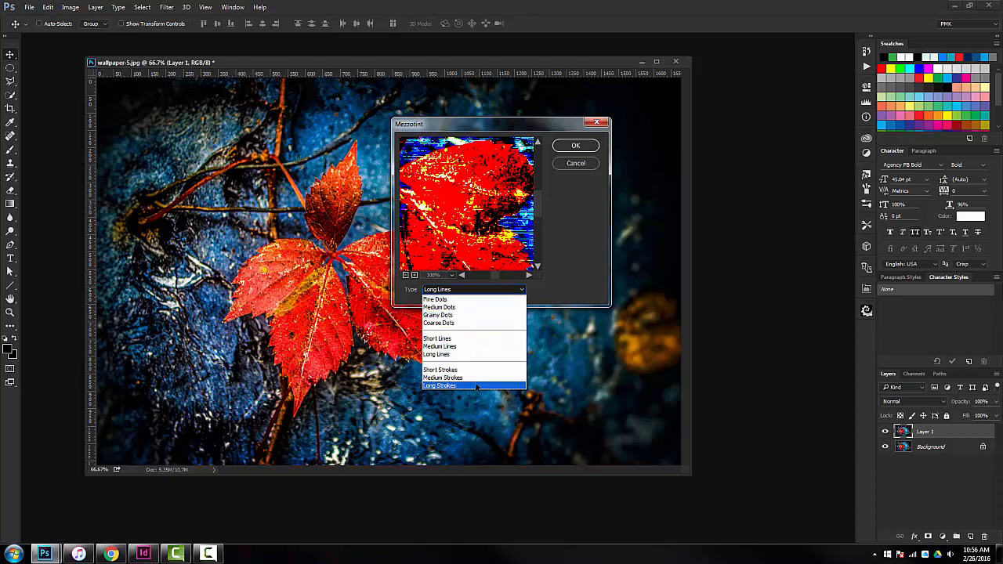
left_click(476, 384)
left_click(487, 289)
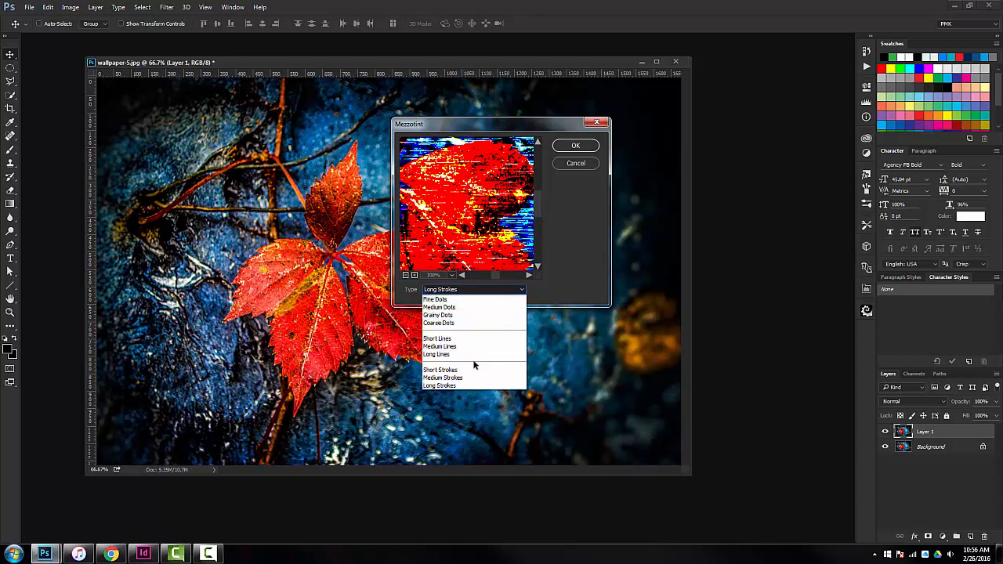
left_click(470, 323)
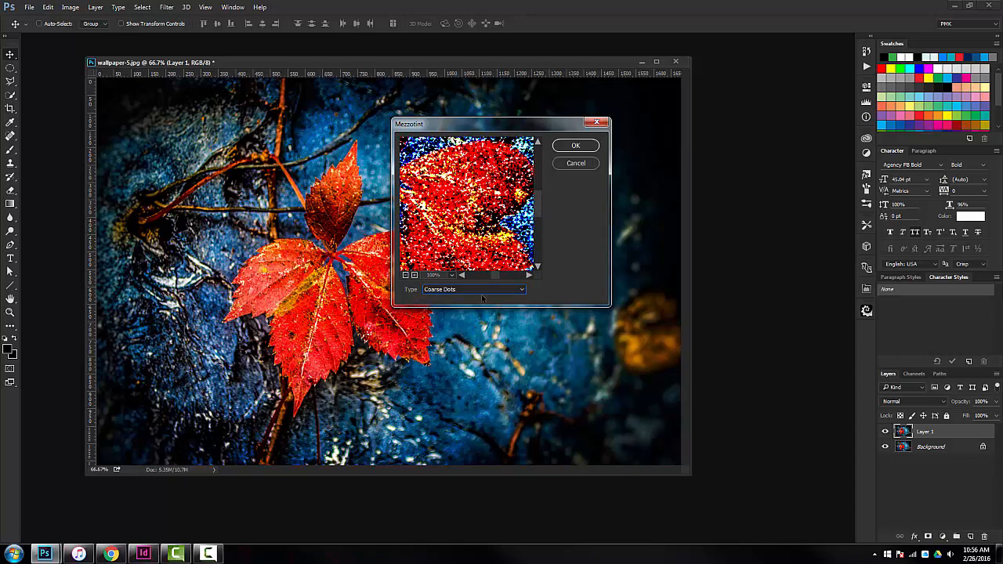
left_click(482, 290)
left_click(470, 352)
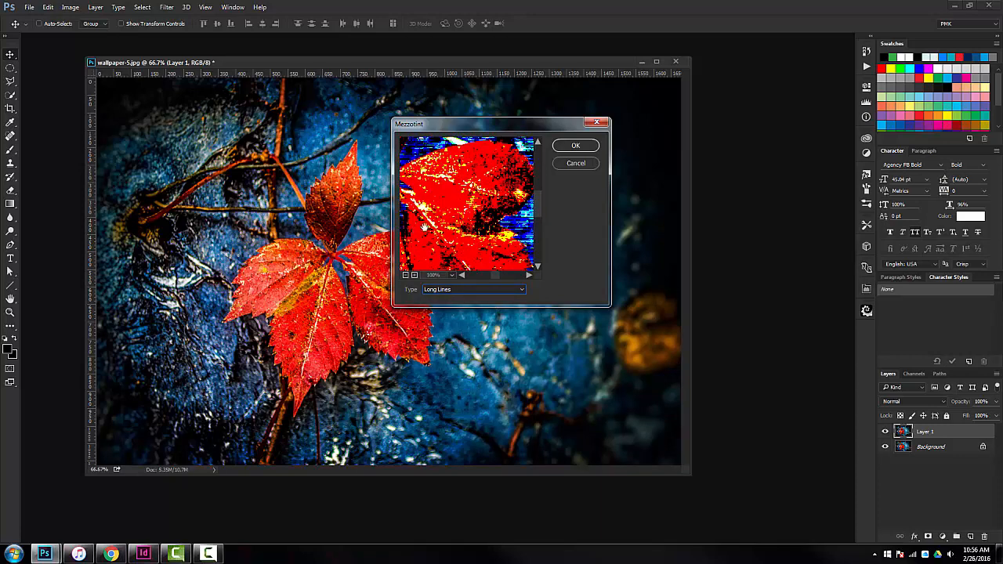
left_click(573, 151)
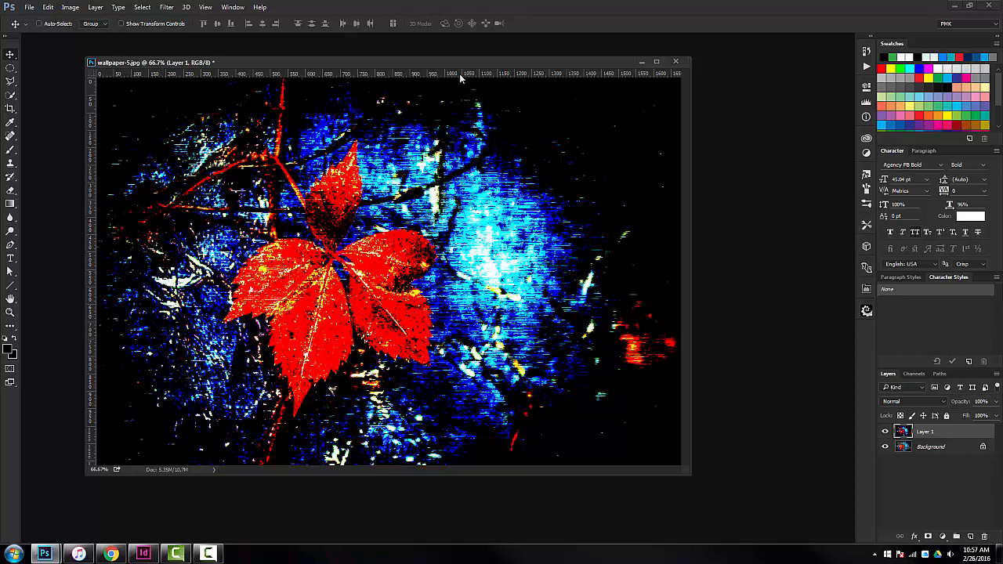
- Apply a Radial Blur to Layer 1 with amount 100, the Zoom method and Good quality
mouse_move(464, 64)
left_mouse_down()
mouse_move(495, 60)
mouse_move(473, 69)
left_mouse_up()
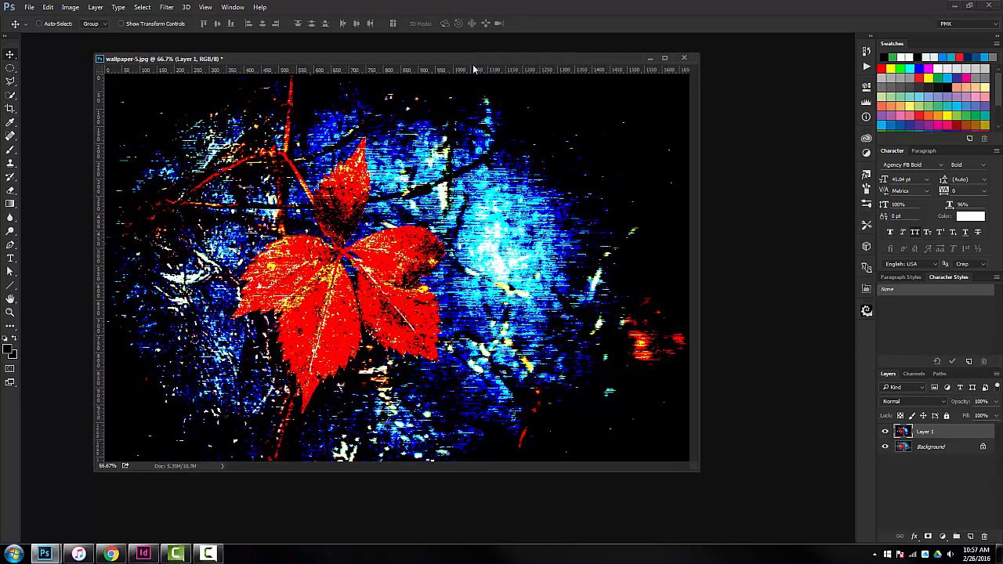
left_click(166, 8)
mouse_move(199, 128)
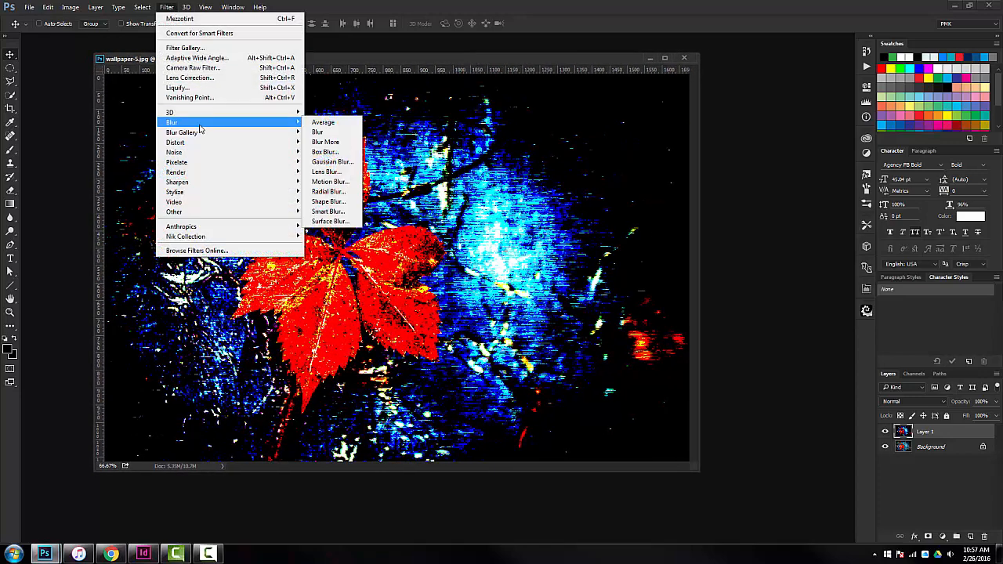
left_click(347, 191)
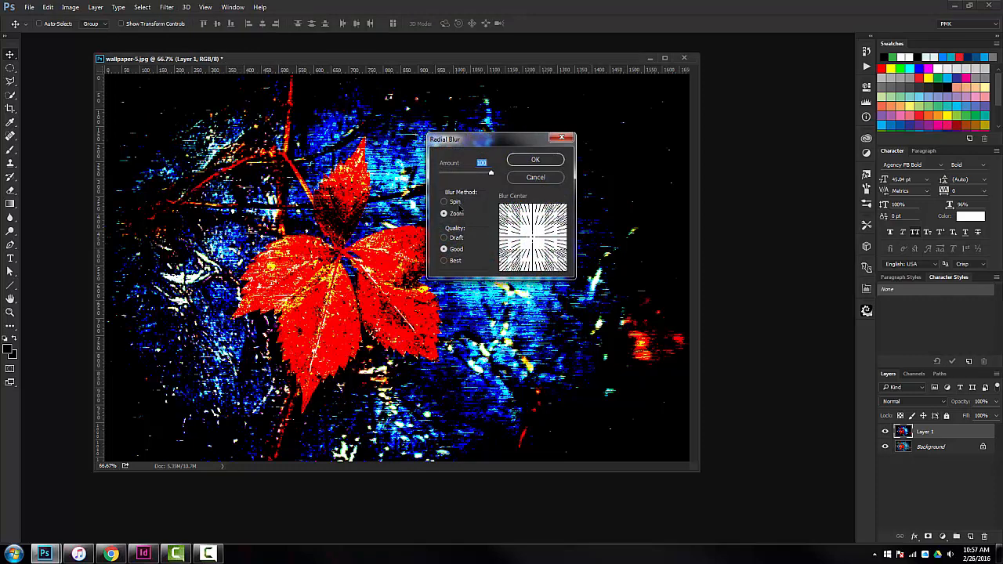
left_click(455, 202)
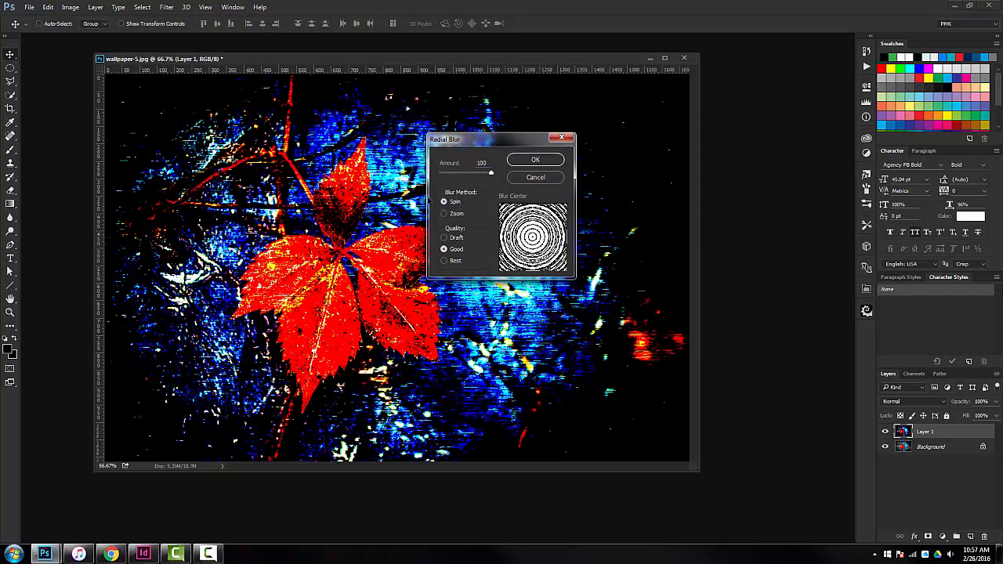
left_click(454, 213)
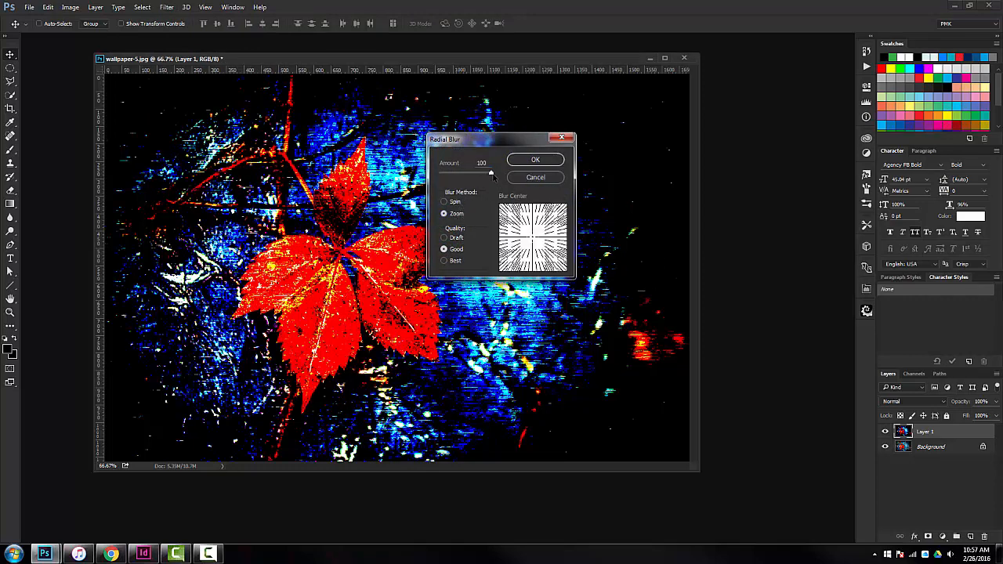
mouse_move(490, 173)
left_mouse_down()
mouse_move(438, 175)
mouse_move(510, 178)
left_mouse_up()
left_click(541, 161)
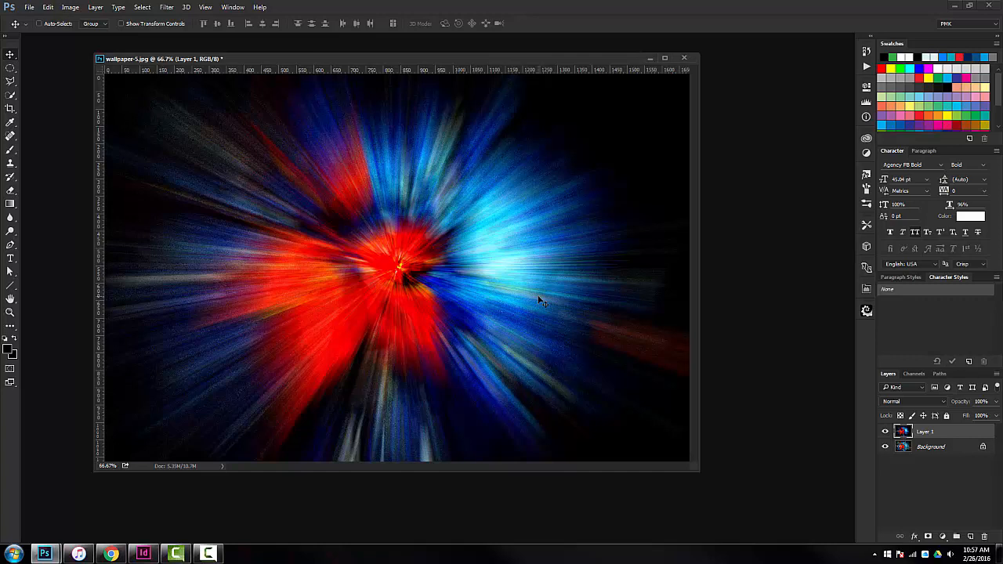
- Repeat the Radial Blur filter on Layer 1 two more times to smooth the rays
mouse_move(417, 61)
left_mouse_down()
mouse_move(417, 74)
mouse_move(406, 69)
left_mouse_up()
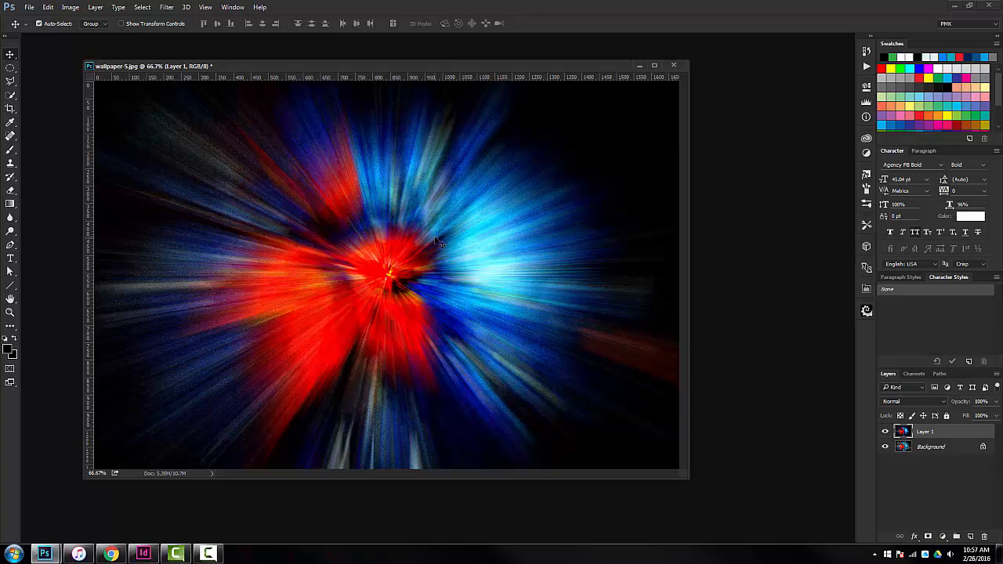
left_click_drag(439, 241, 438, 241)
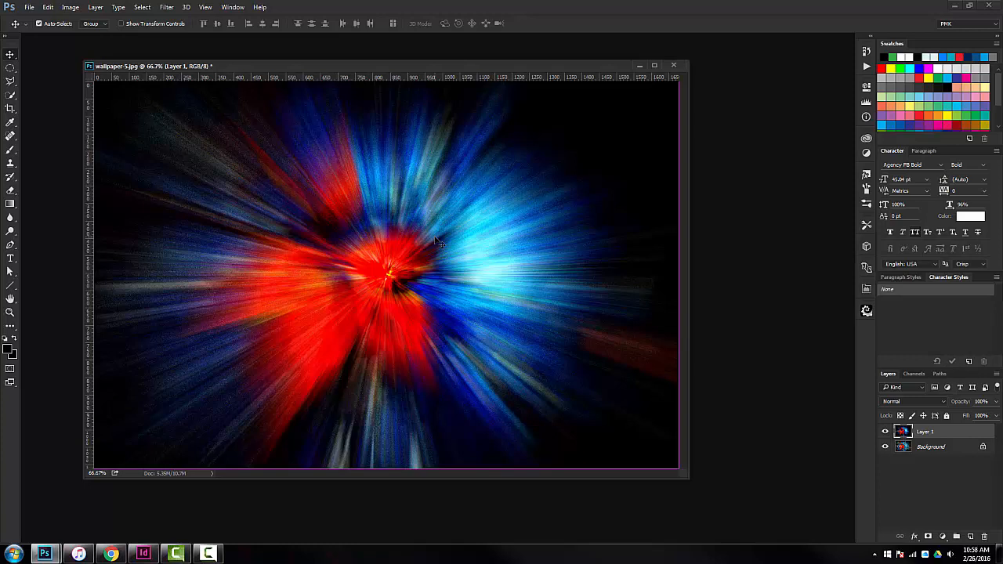
key("ctrl+f")
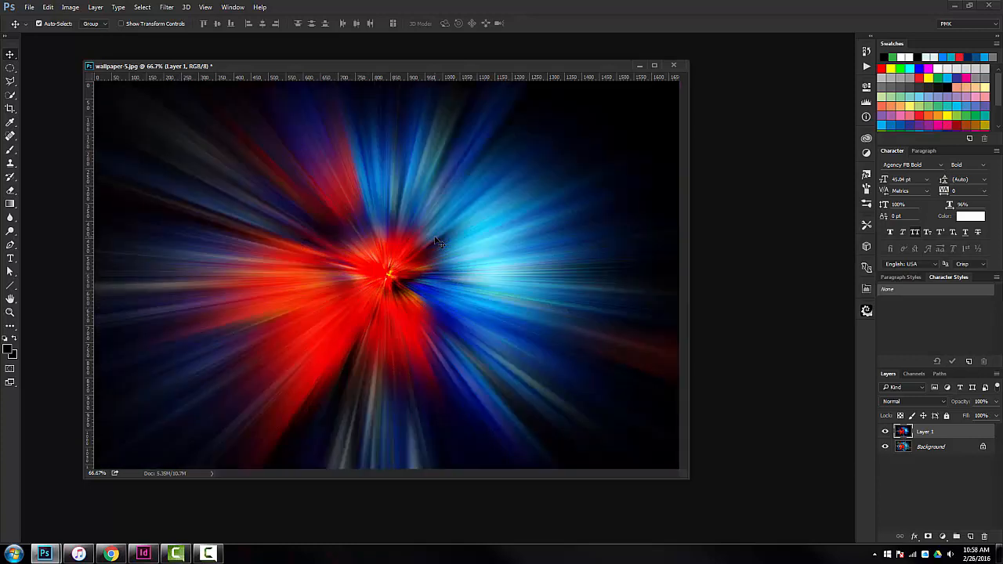
key("ctrl+f")
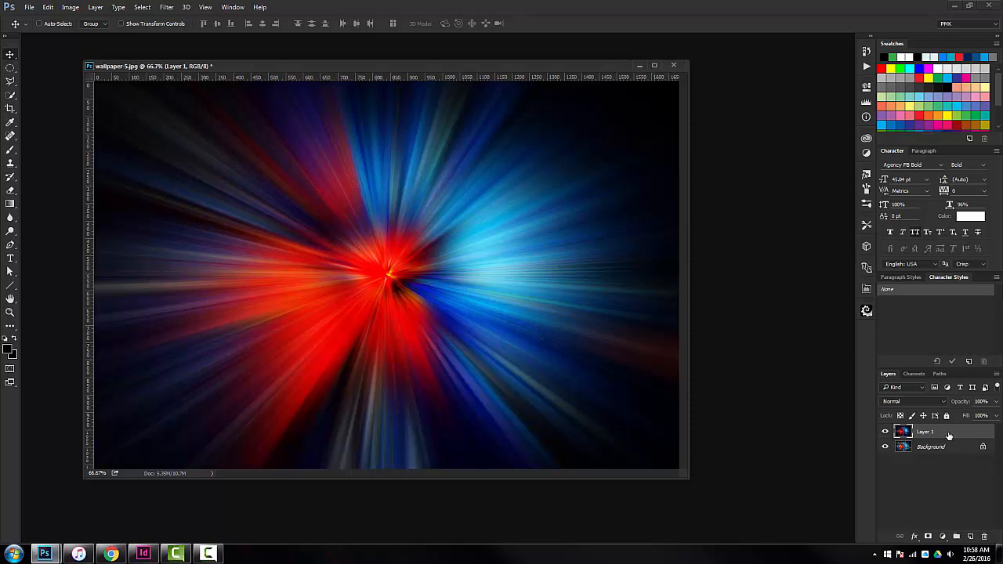
- Duplicate the blurred Layer 1 and make the copy the active layer
key("ctrl+j")
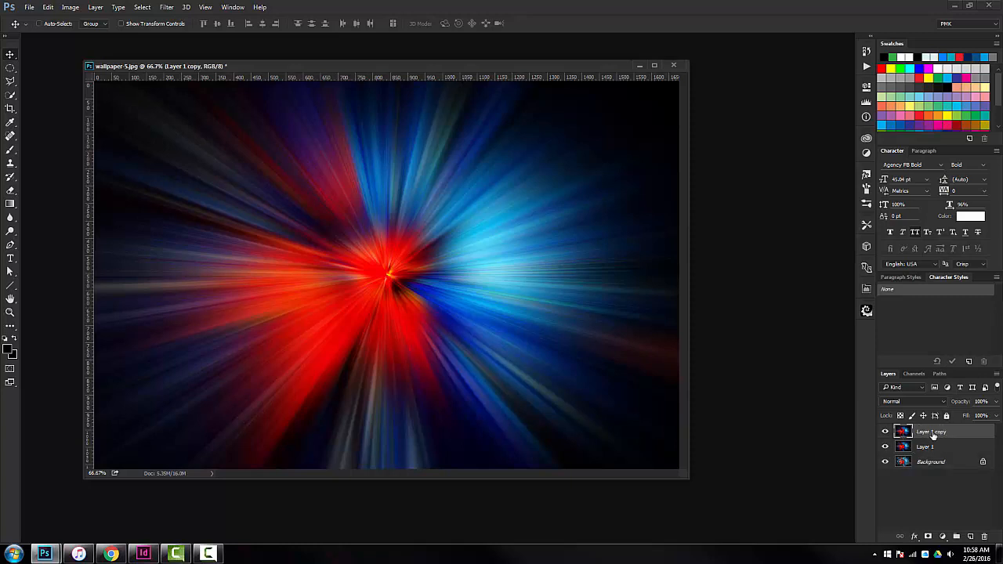
left_click(954, 446)
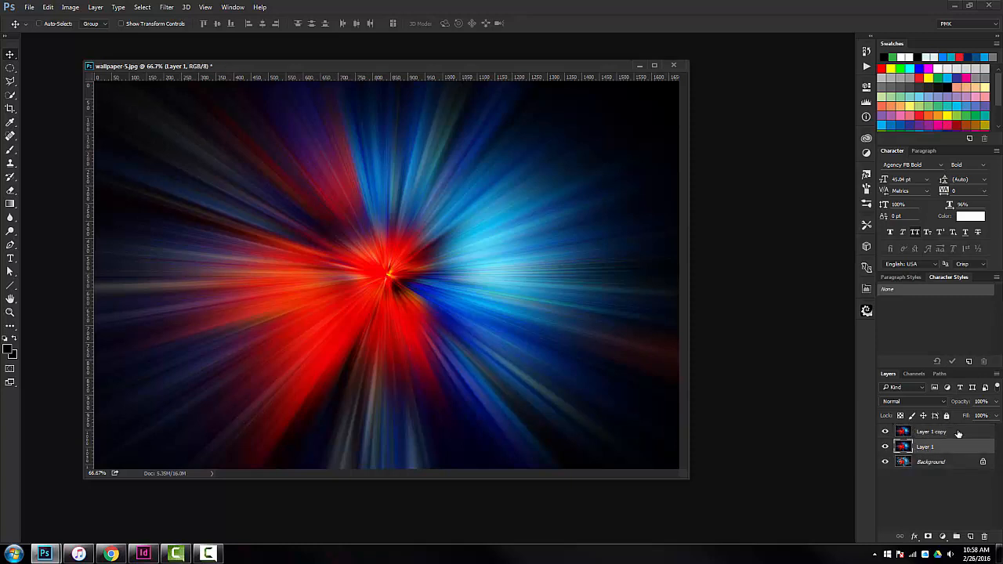
left_click(956, 436)
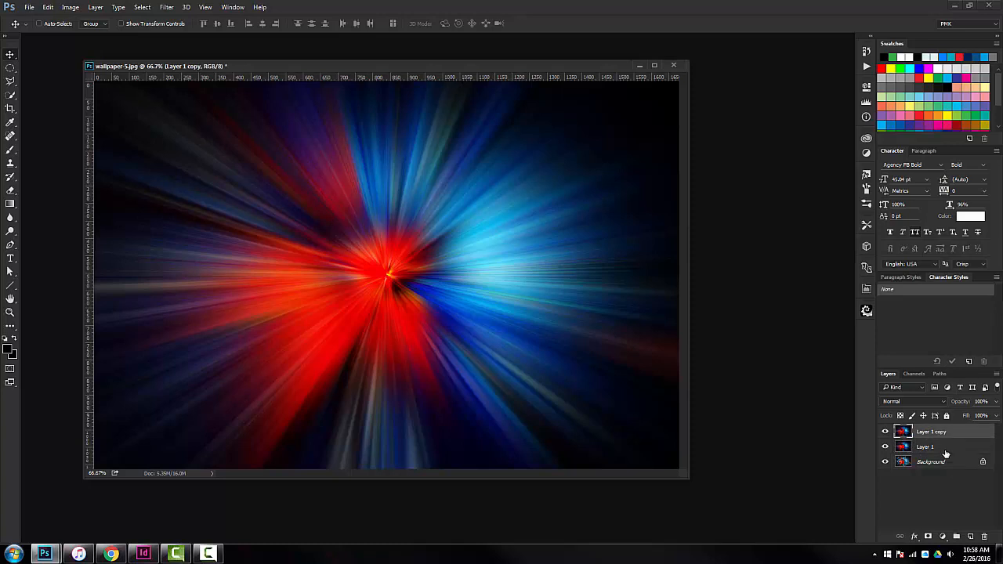
- Try a Twirl distortion with an angle of 420° on Layer 1 copy, and undo it
left_click(168, 8)
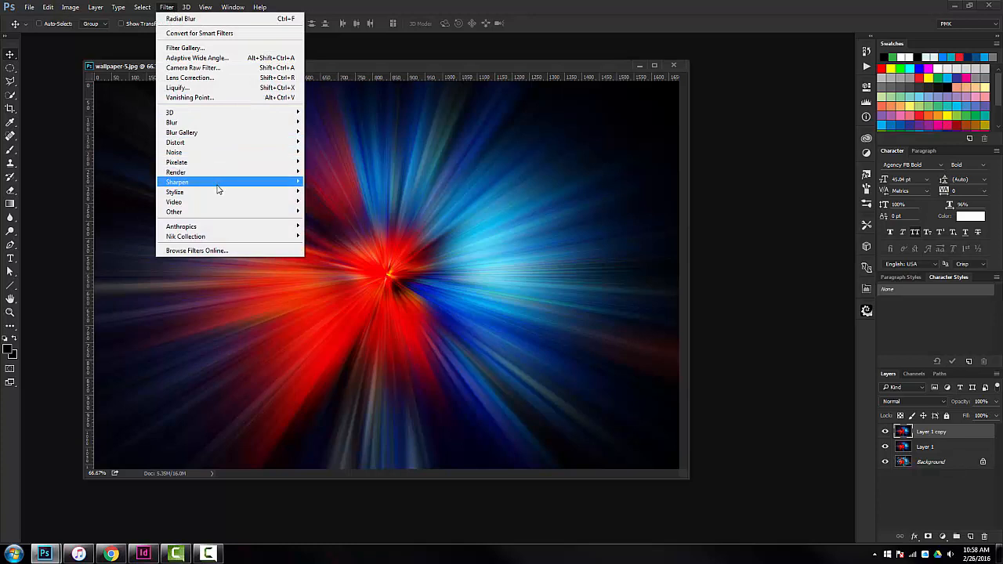
mouse_move(218, 188)
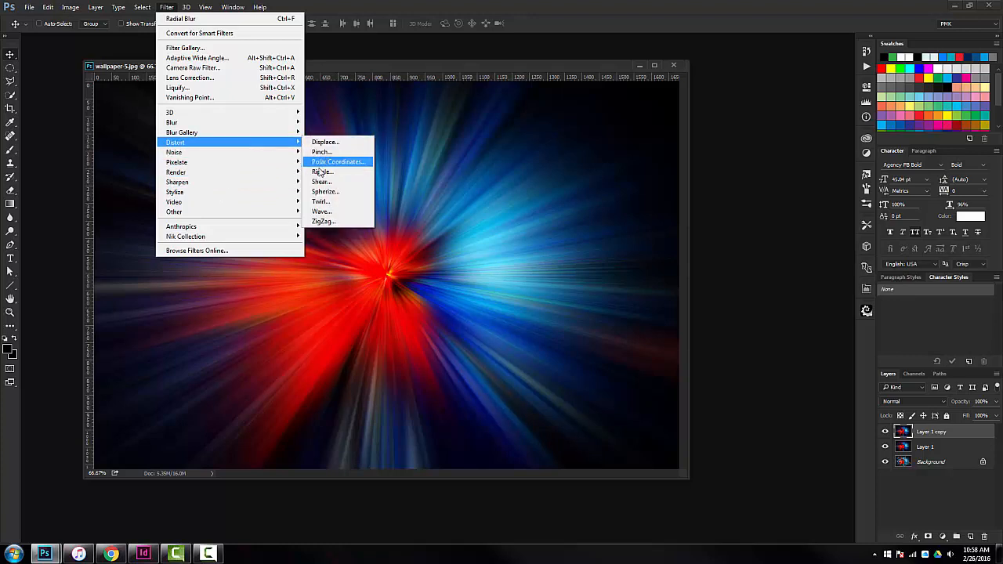
left_click(323, 202)
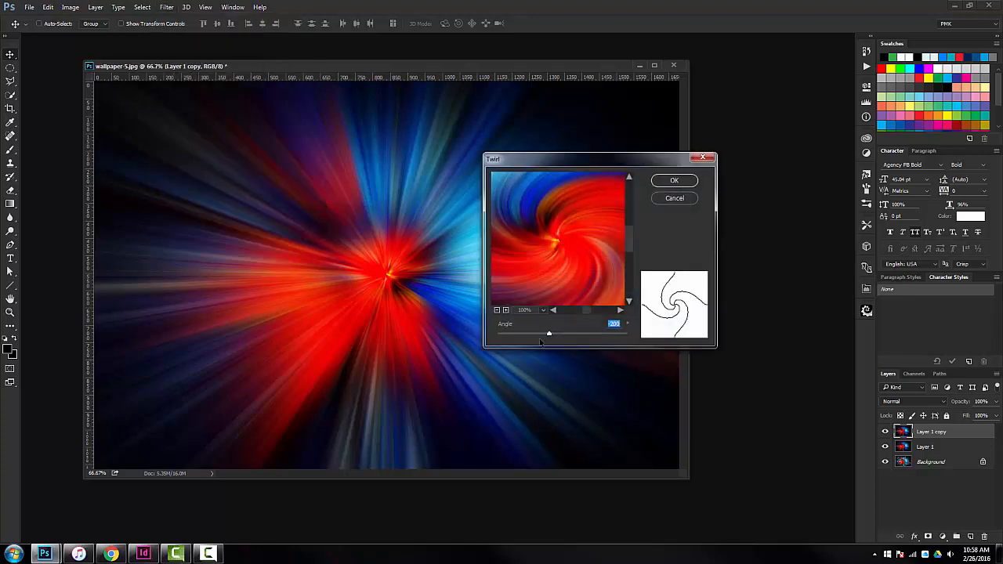
left_click_drag(549, 335, 589, 337)
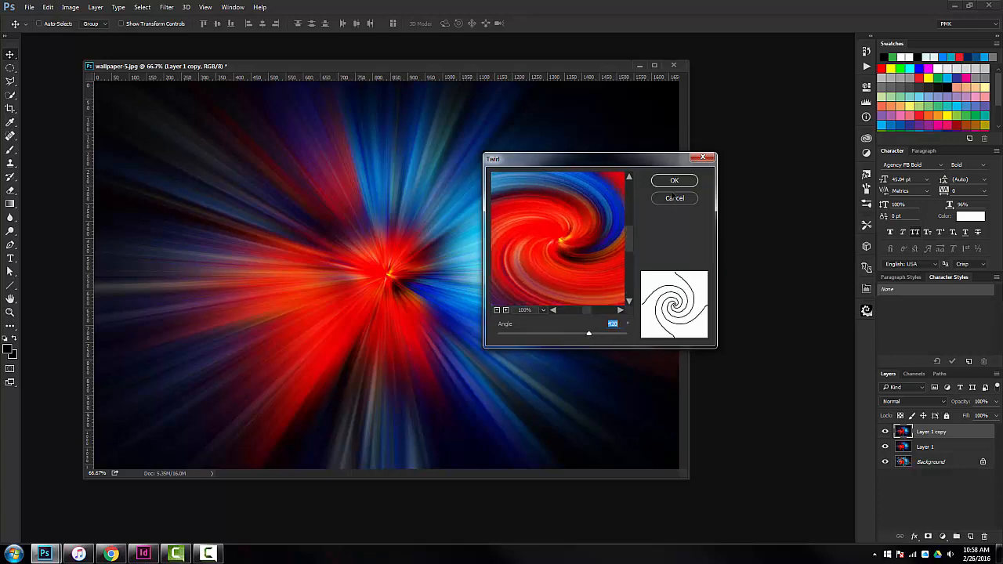
left_click(673, 183)
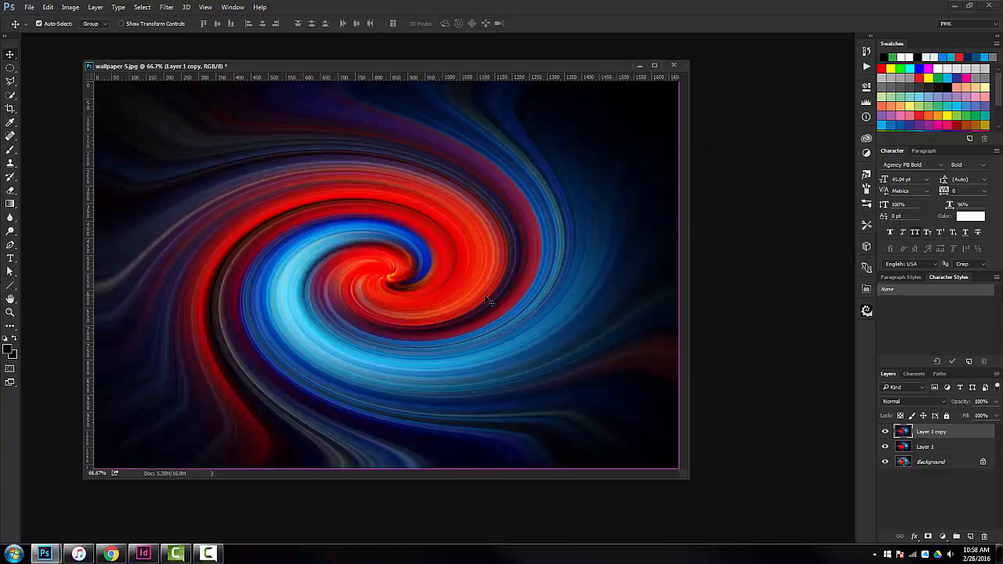
key("ctrl+z")
- Apply a Twirl distortion to Layer 1 copy with a small positive angle, just above zero
left_click(166, 7)
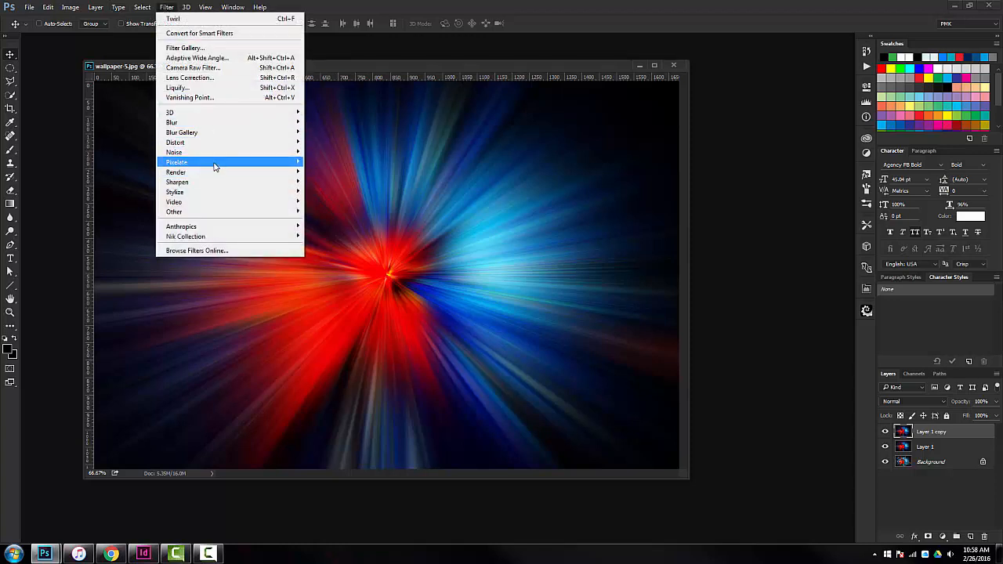
mouse_move(222, 148)
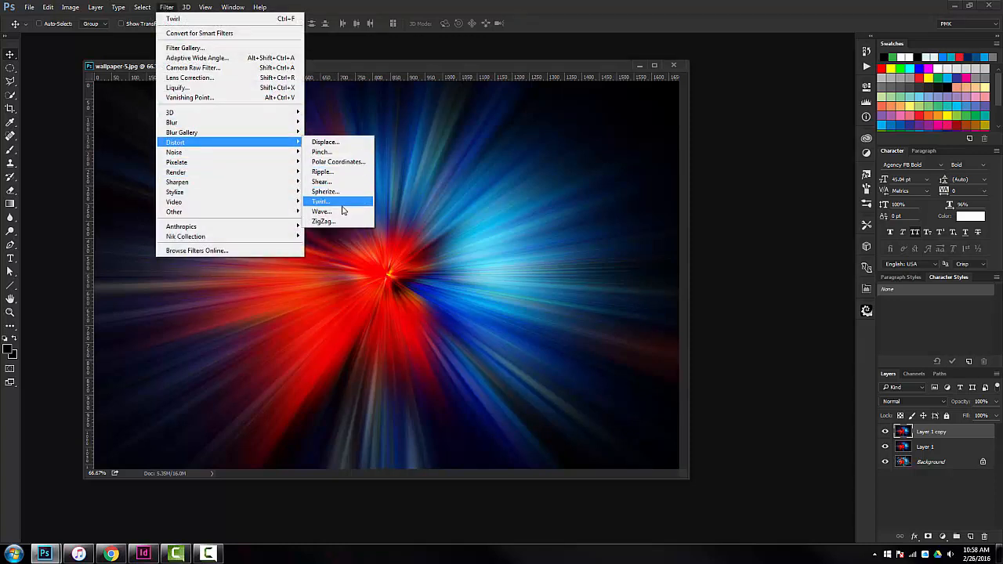
left_click(321, 201)
left_click_drag(590, 337, 567, 340)
left_click(675, 181)
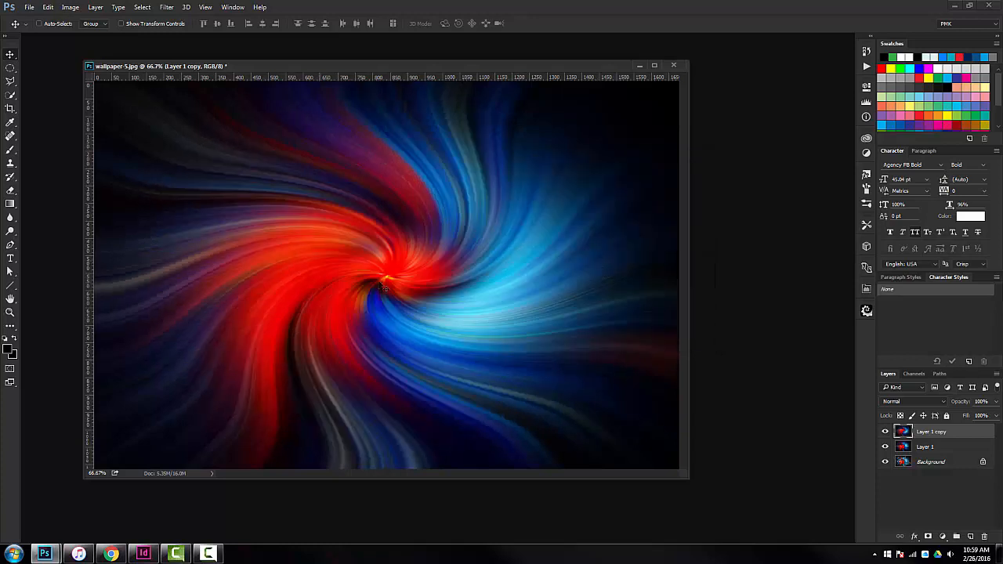
- Apply a Twirl distortion to Layer 1 with a negative angle of about -120°, opposite to the swirl on Layer 1 copy
left_click(953, 448)
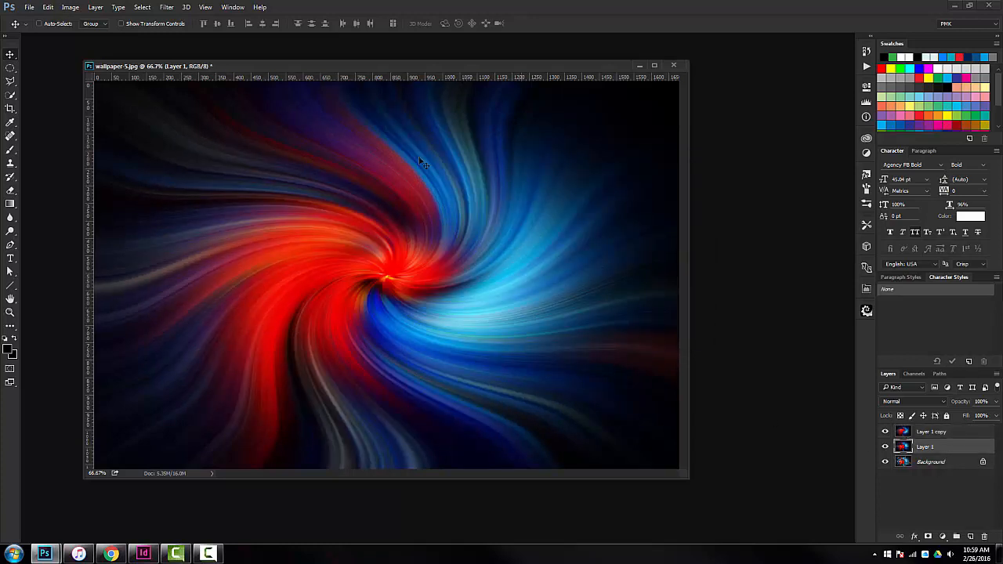
left_click(166, 7)
mouse_move(214, 149)
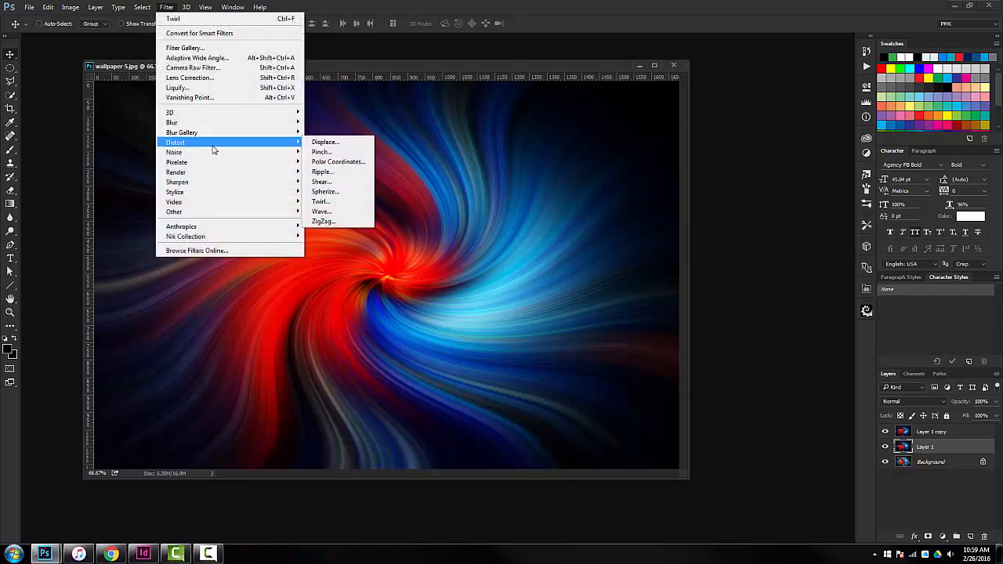
left_click(320, 201)
left_click_drag(569, 335, 555, 335)
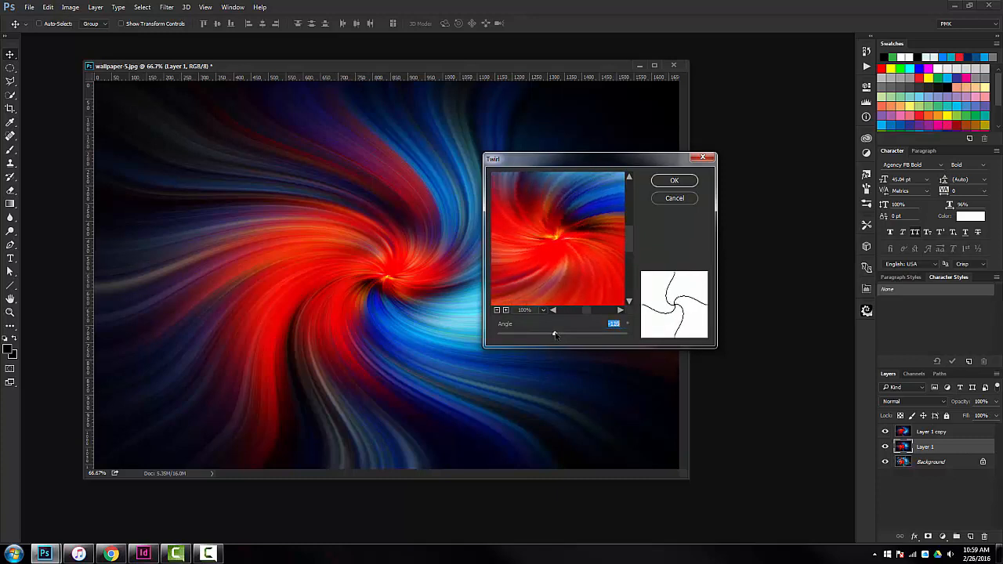
left_click(678, 182)
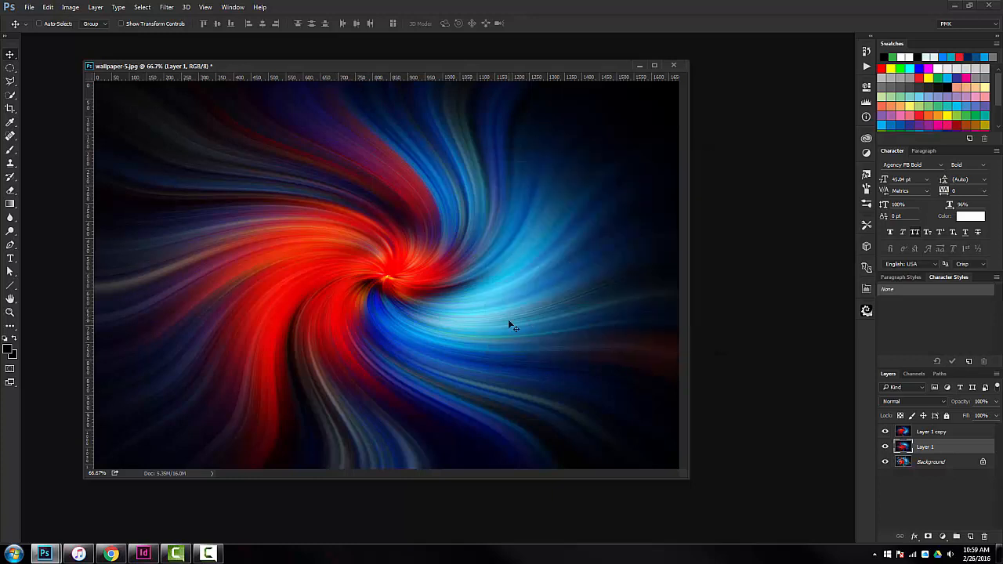
- Compare the two opposing swirls by repeatedly hiding and showing Layer 1 copy, leaving it visible
left_click(885, 432)
left_click(885, 432)
left_click(885, 432)
left_click(884, 432)
left_click(885, 431)
left_click(884, 432)
left_click(885, 432)
left_click(885, 432)
left_click(884, 432)
left_click(884, 432)
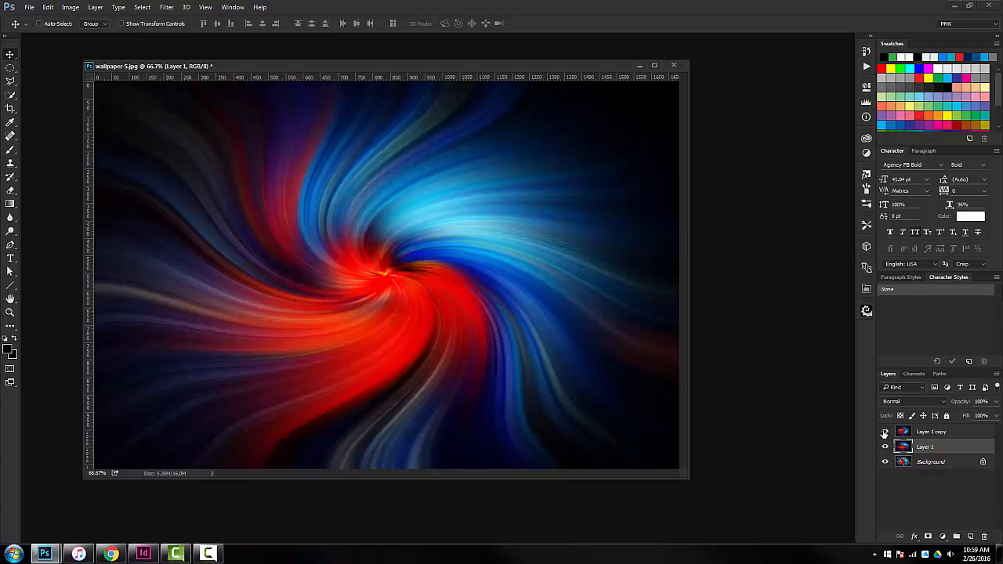
left_click(884, 431)
- Set the blend mode of Layer 1 copy to Lighten
left_click(955, 433)
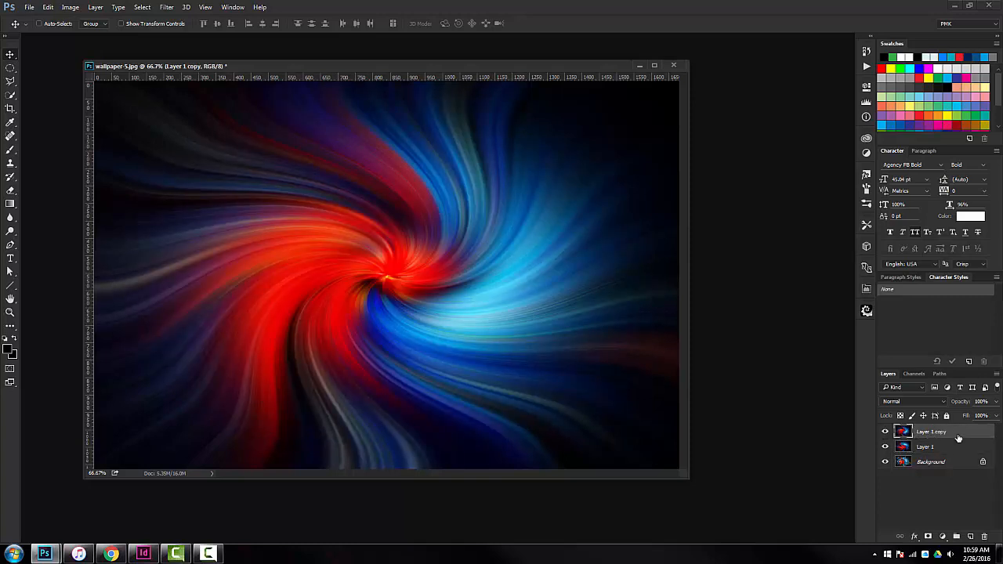
left_click(927, 401)
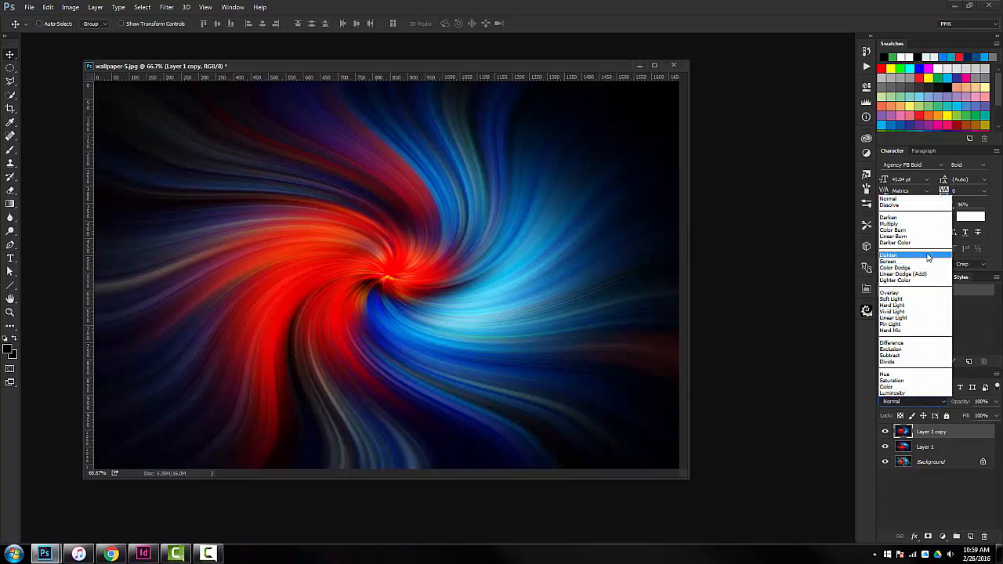
left_click(911, 256)
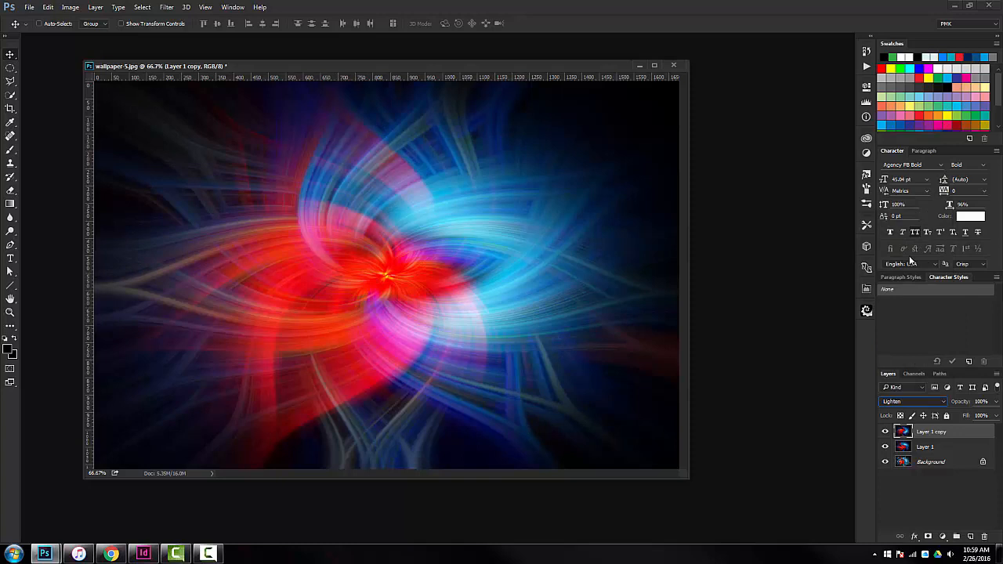
- Try other blend modes on Layer 1 copy, including Linear Burn, Normal and Screen, and return it to Lighten
left_click(906, 402)
left_click(906, 402)
scroll(903, 399, "up", 1)
scroll(904, 400, "up", 3)
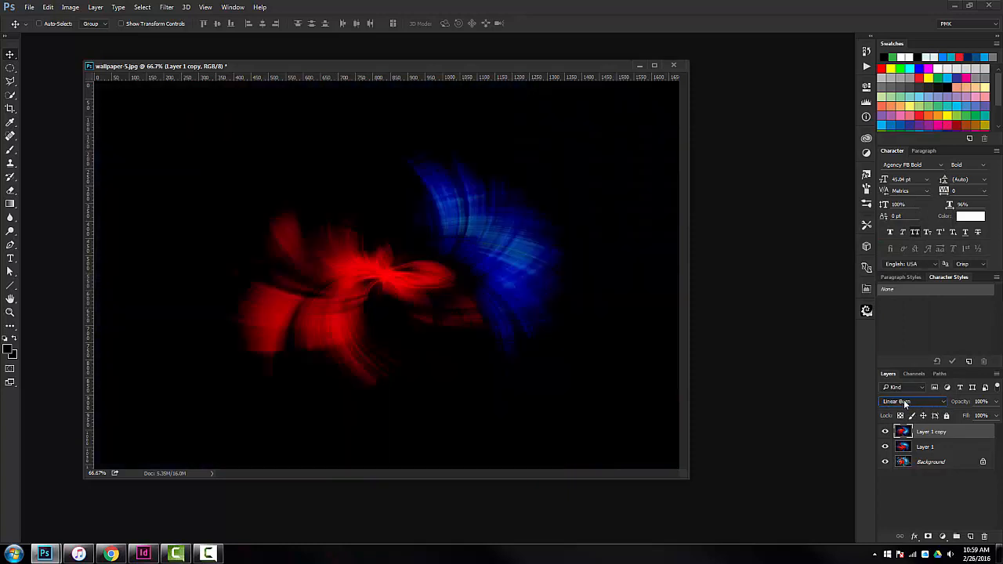
scroll(903, 399, "up", 2)
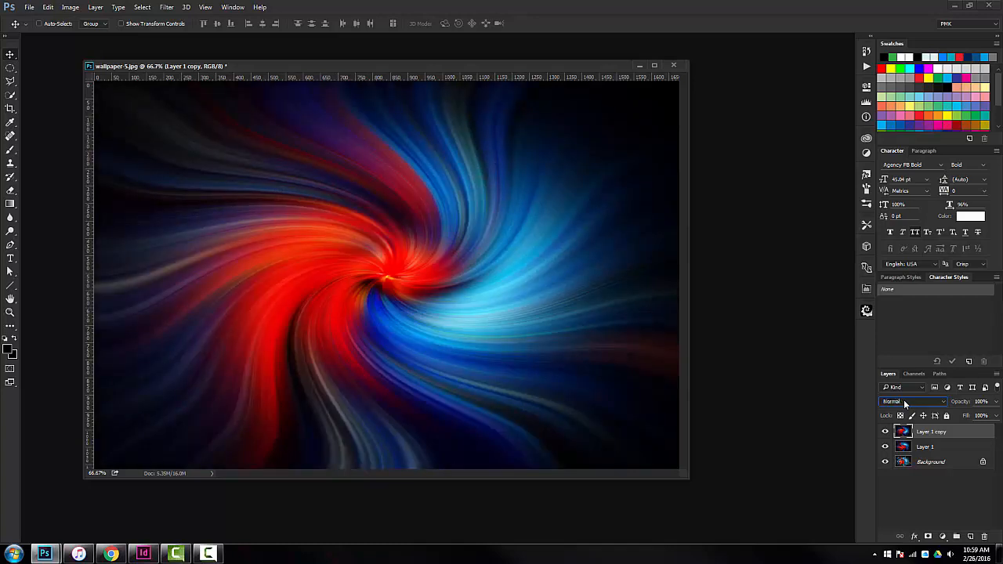
scroll(903, 400, "down", 5)
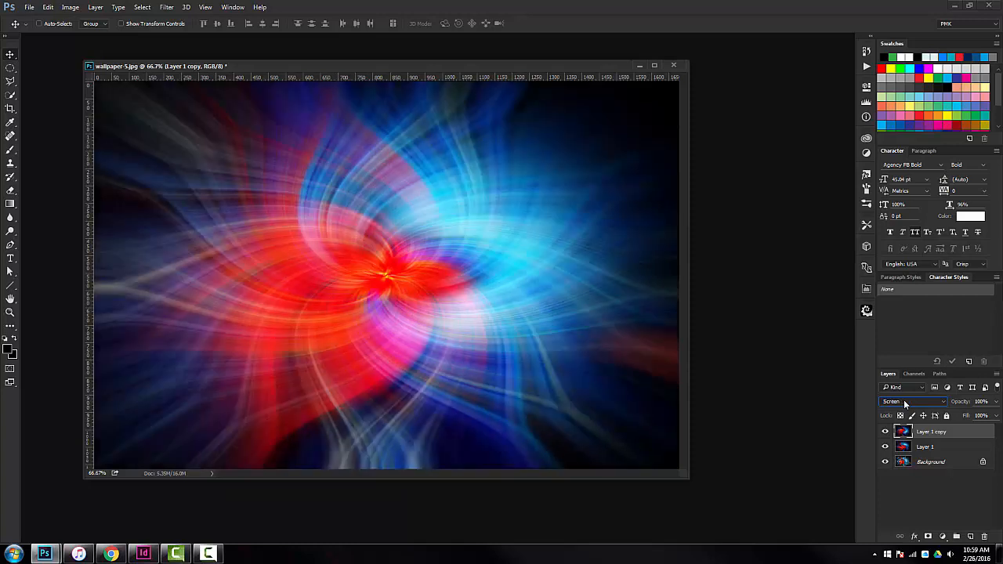
scroll(903, 399, "up", 1)
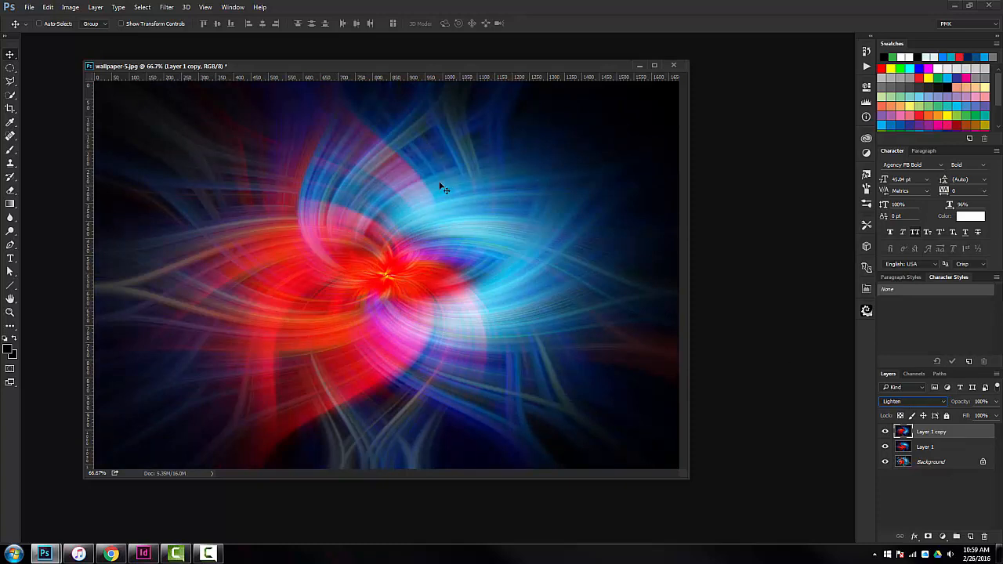
- Switch Layer 1 copy between Screen and Lighten to compare the two blends, ending on Lighten
key("shift+plus")
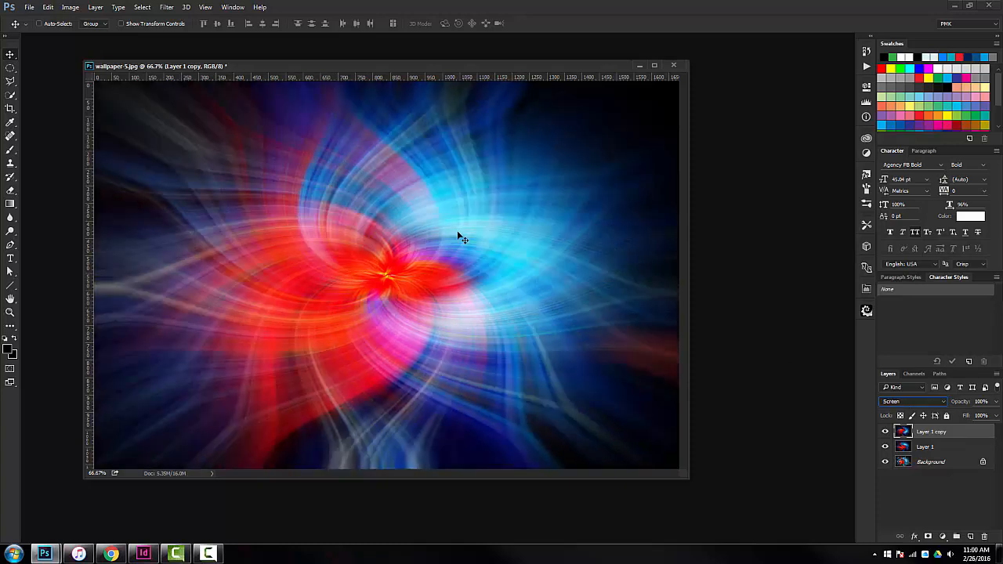
key("shift+minus")
key("shift+plus")
key("shift+minus")
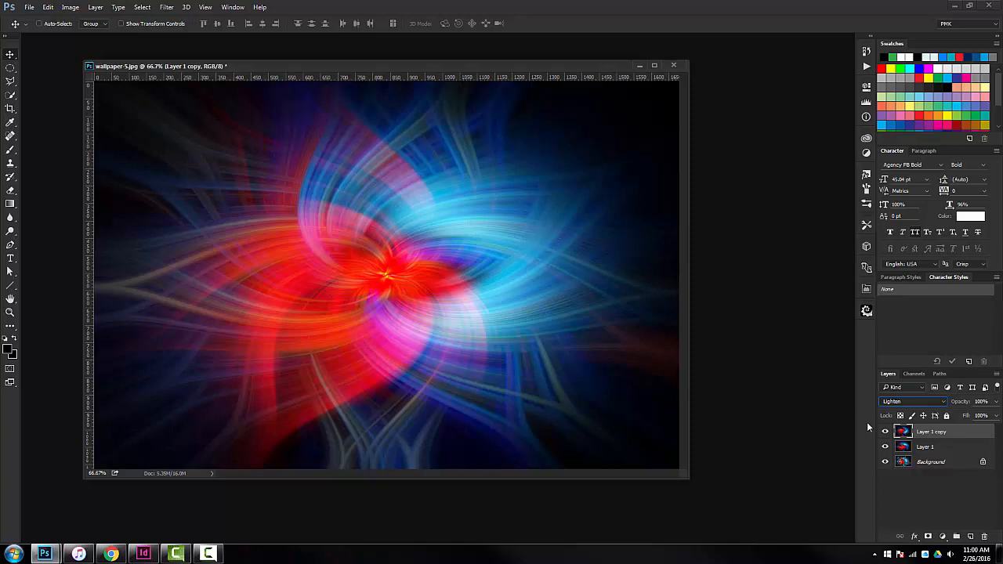
- Merge Layer 1 and Layer 1 copy into a single layer
left_click(931, 445, "shift")
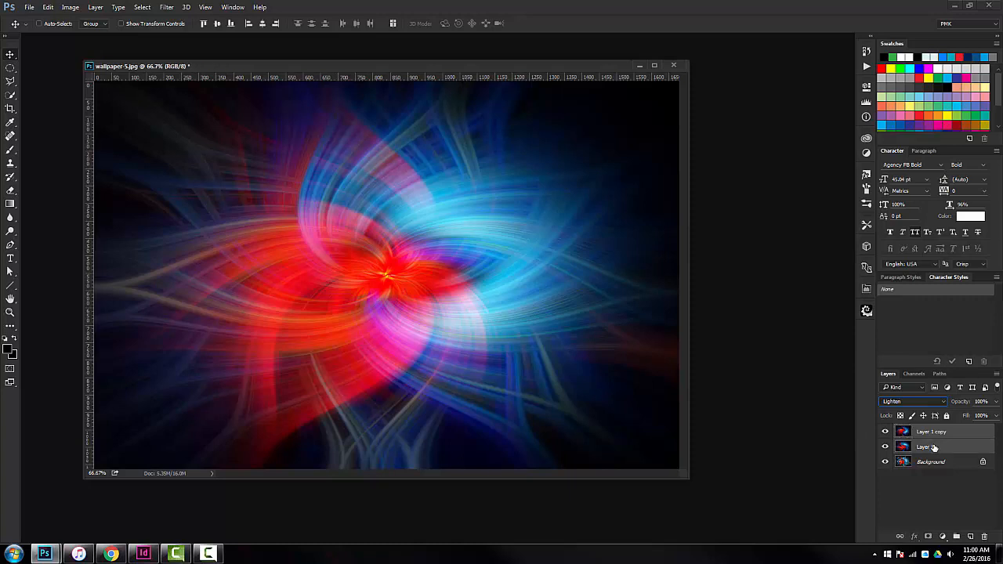
key("ctrl+e")
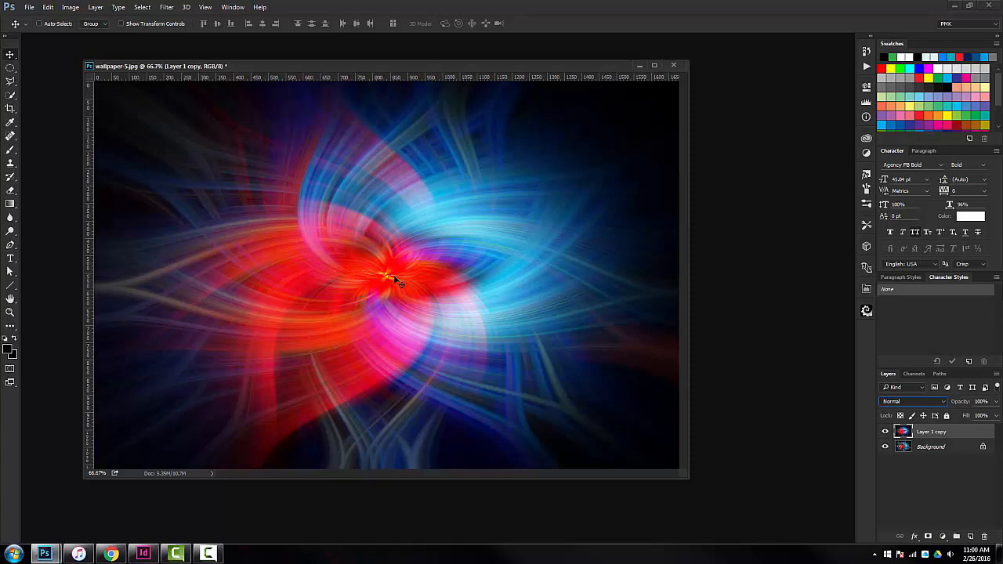
- Crop the image inward on all four sides around the swirl, to about 1370 px wide, and return to the Move tool
left_click(10, 109)
left_click_drag(95, 84, 150, 119)
left_click_drag(320, 284, 252, 278)
left_click_drag(644, 231, 661, 265)
left_click_drag(288, 255, 314, 278)
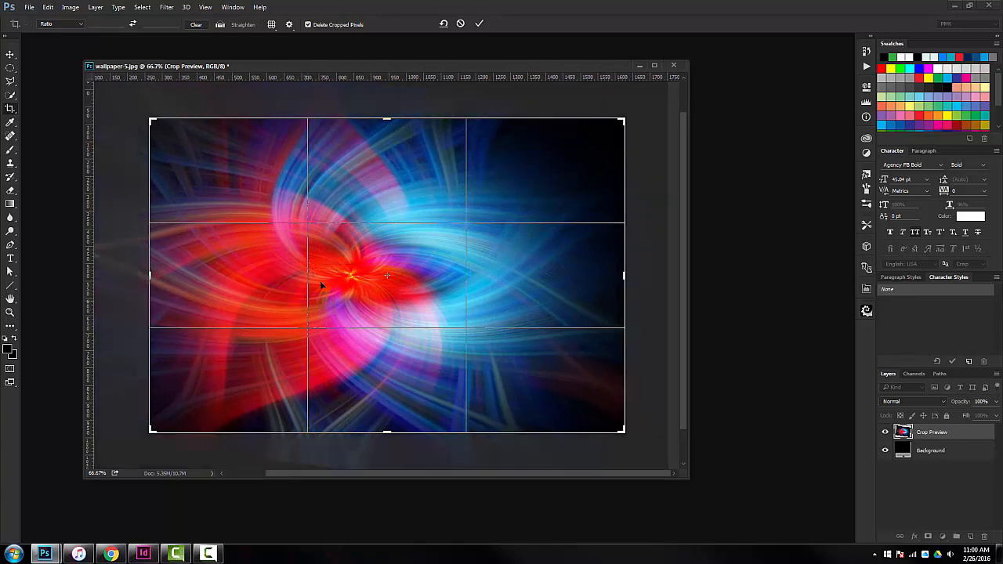
key("Return")
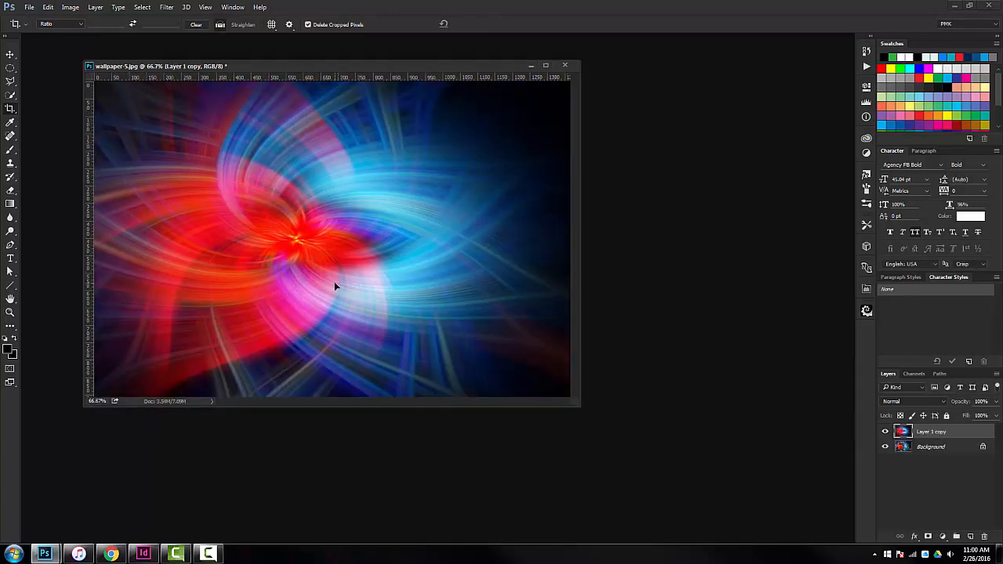
key("ctrl+0")
key("ctrl+minus")
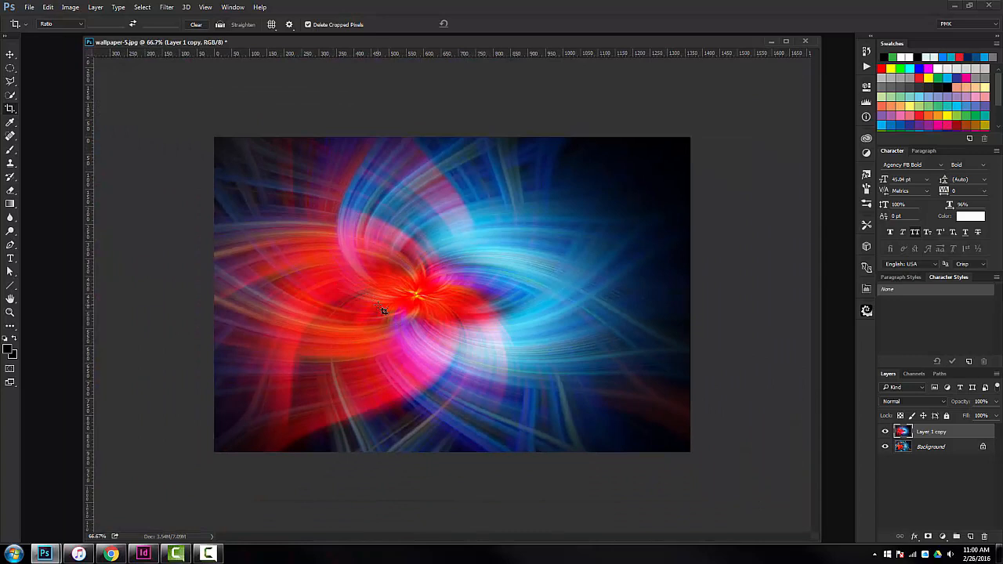
left_click(10, 54)
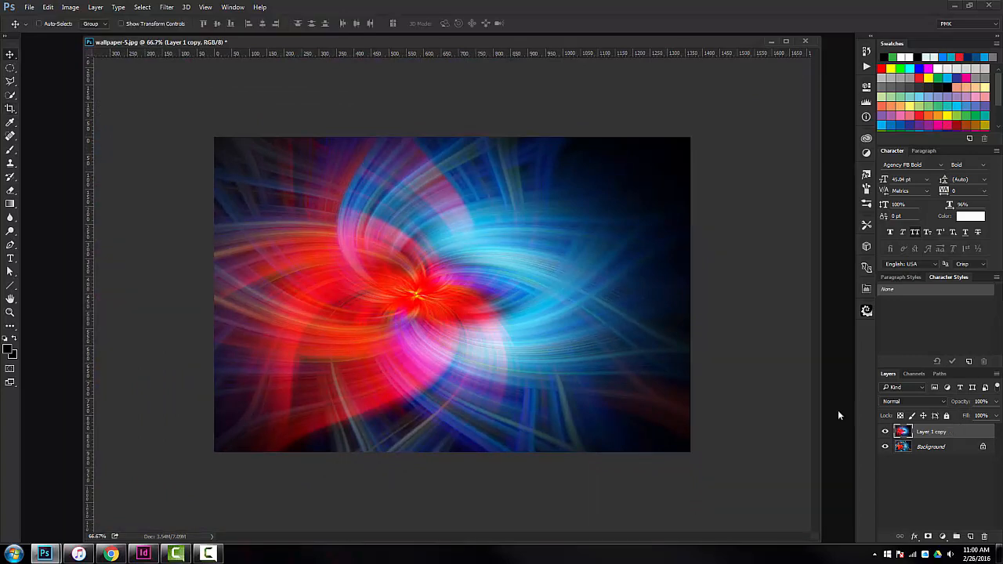
- Apply a custom Lens Correction to Layer 1 copy with a strong darkening vignette and a reduced midpoint
left_click(169, 8)
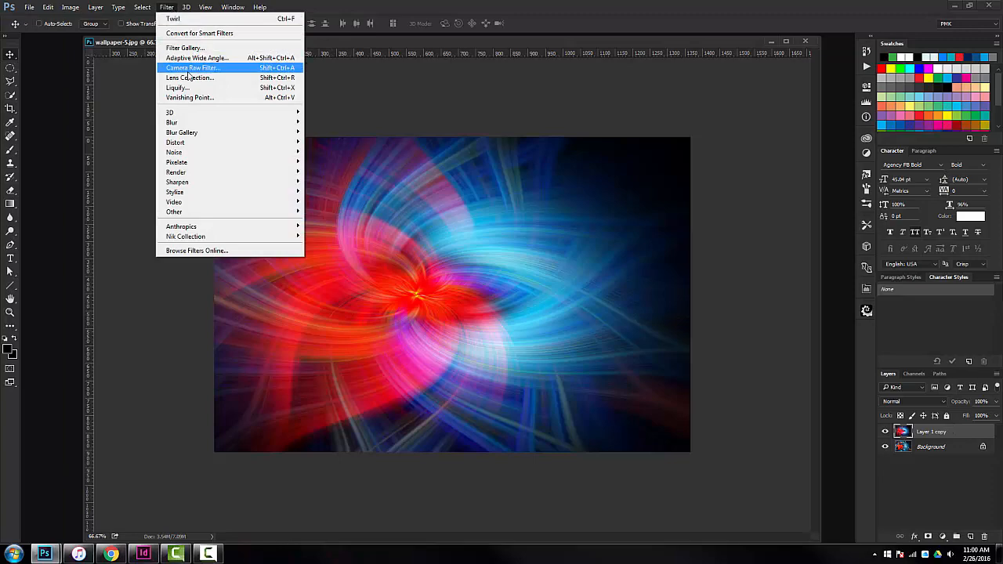
left_click(189, 78)
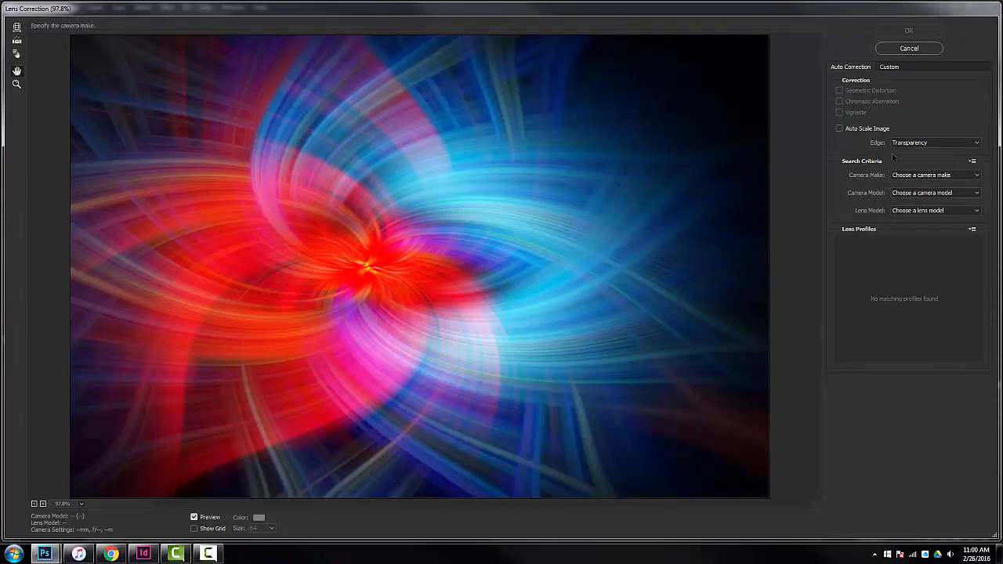
left_click(889, 66)
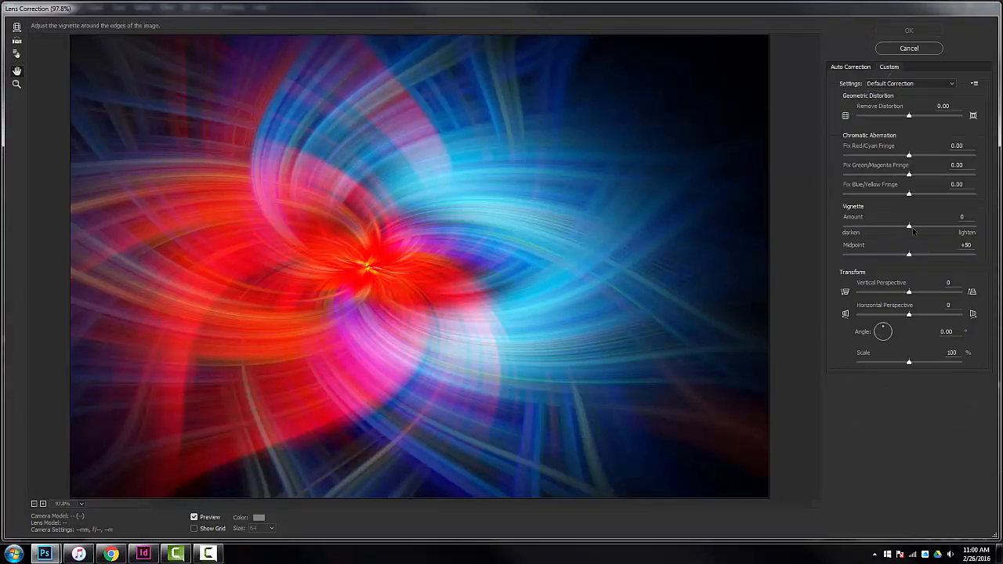
left_click_drag(908, 226, 851, 227)
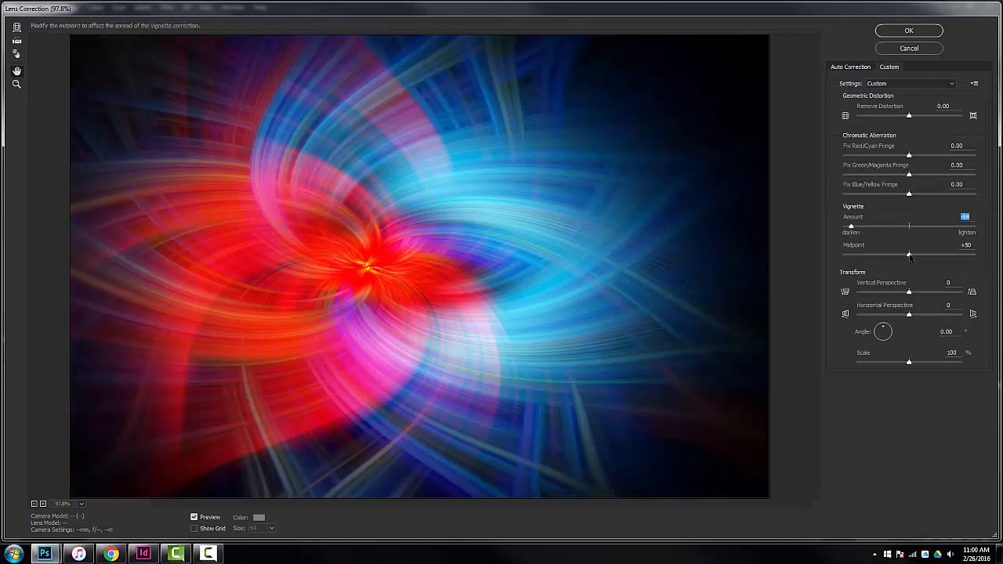
left_click_drag(909, 256, 873, 259)
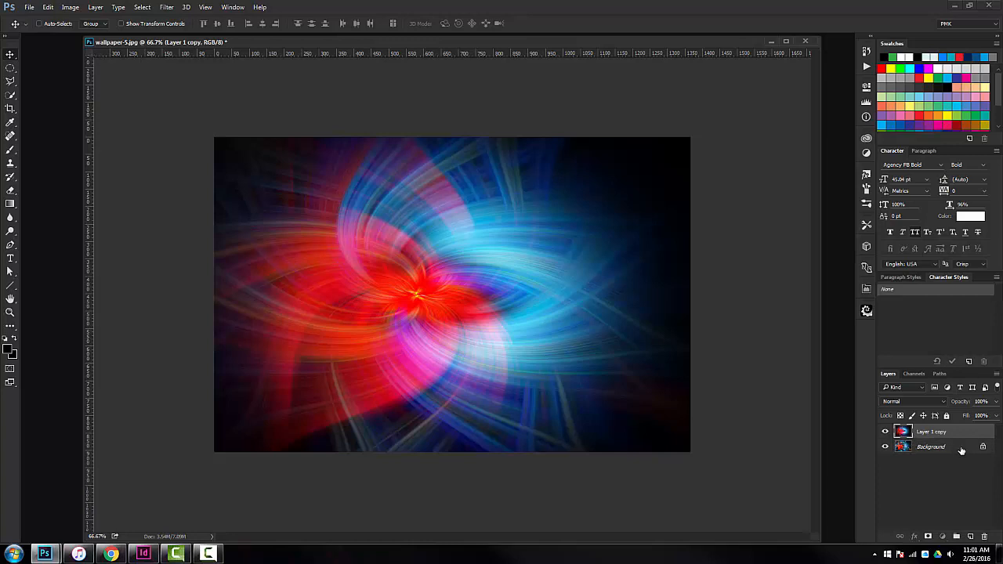
- Duplicate the Background layer, reset the default colours and fill the duplicate with white
left_click(961, 451)
key("ctrl+j")
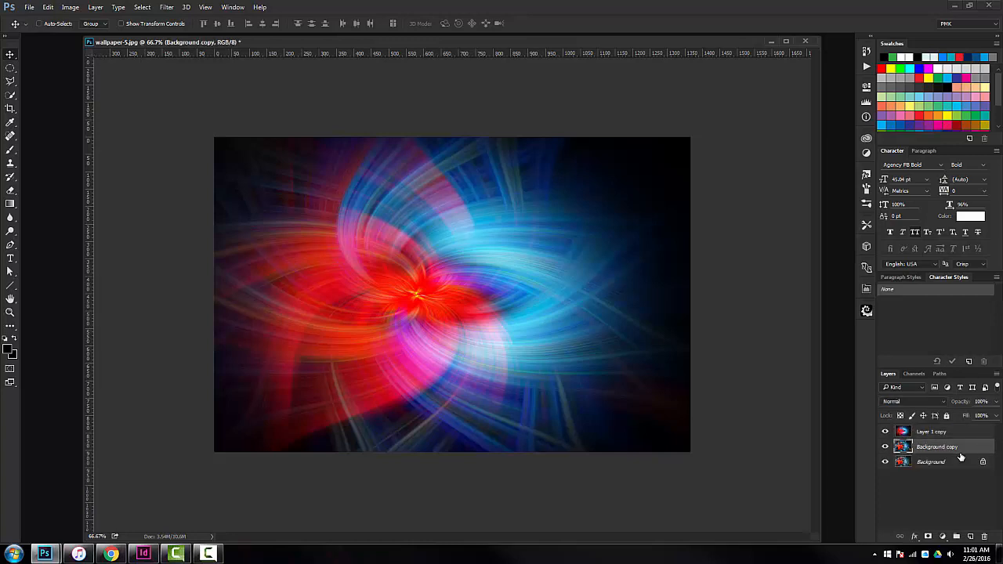
key("alt+BackSpace")
key("d")
key("ctrl+BackSpace")
- Scale Layer 1 copy down around its centre to leave a white border on every side, and shift it slightly upward
left_click(938, 432)
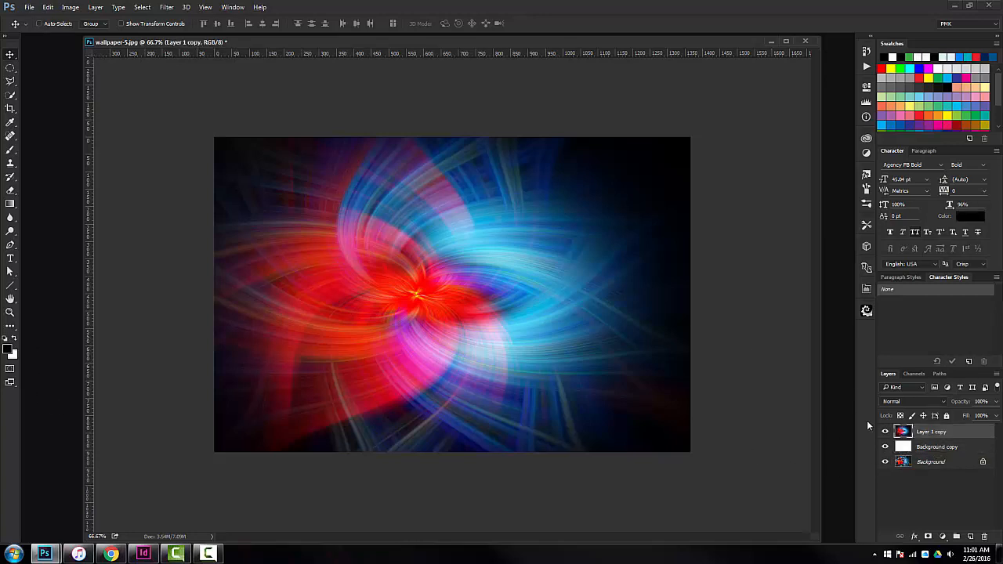
key("ctrl+t")
left_click_drag(690, 138, 665, 154)
key("Return")
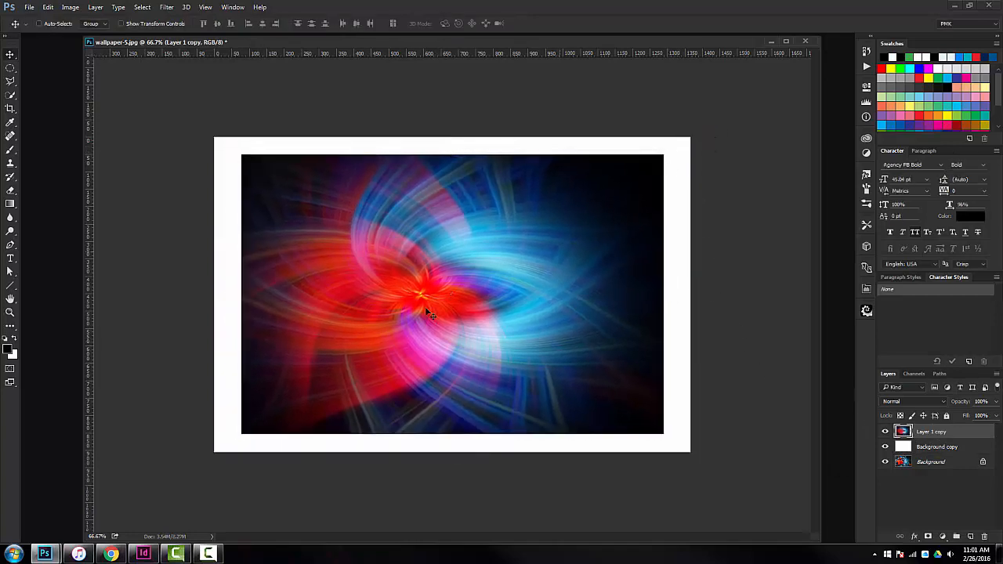
left_click_drag(422, 376, 421, 365)
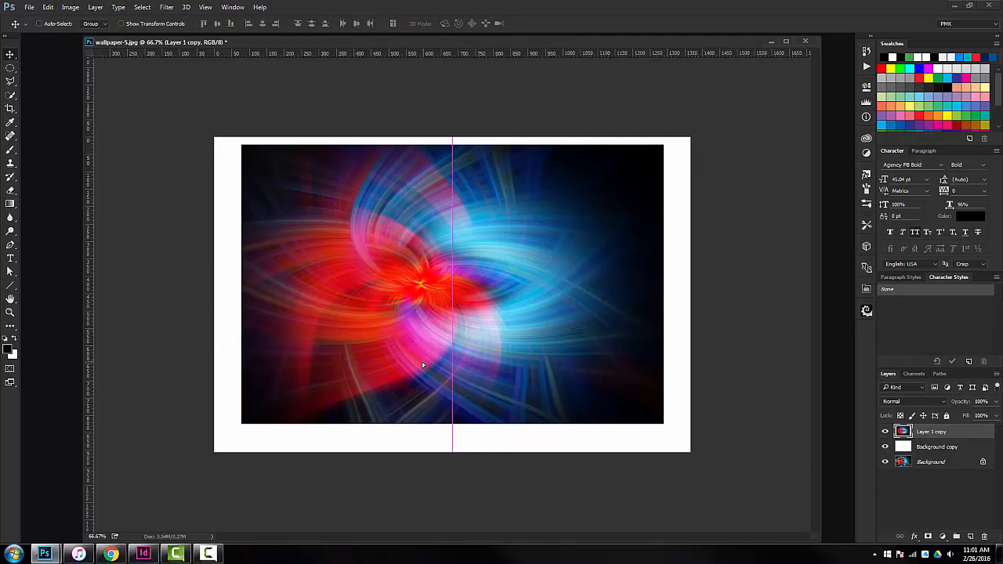
- Add a black Multiply drop shadow to Layer 1 copy, adjusting its settings, and move the picture down to the canvas centre
left_click(914, 536)
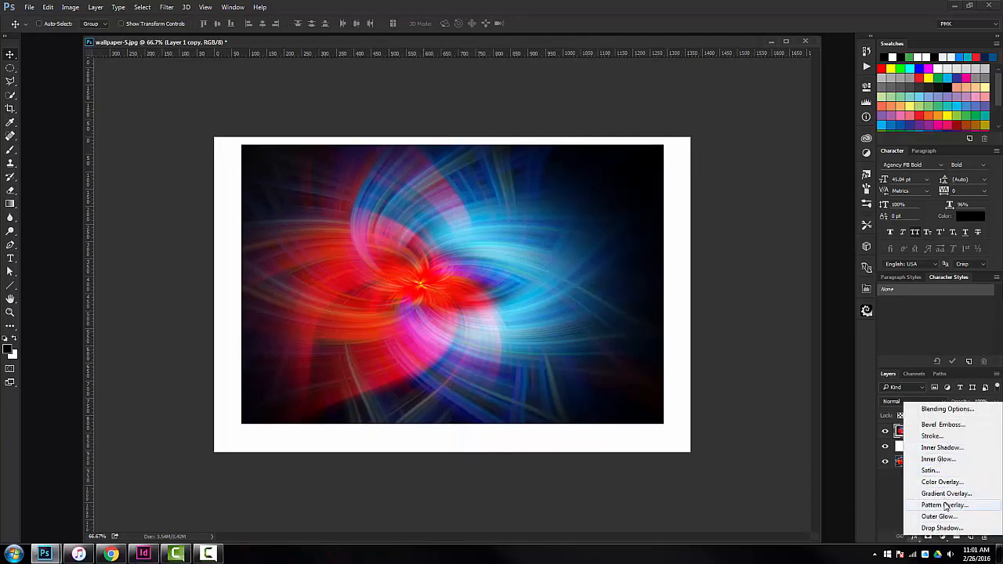
left_click(942, 527)
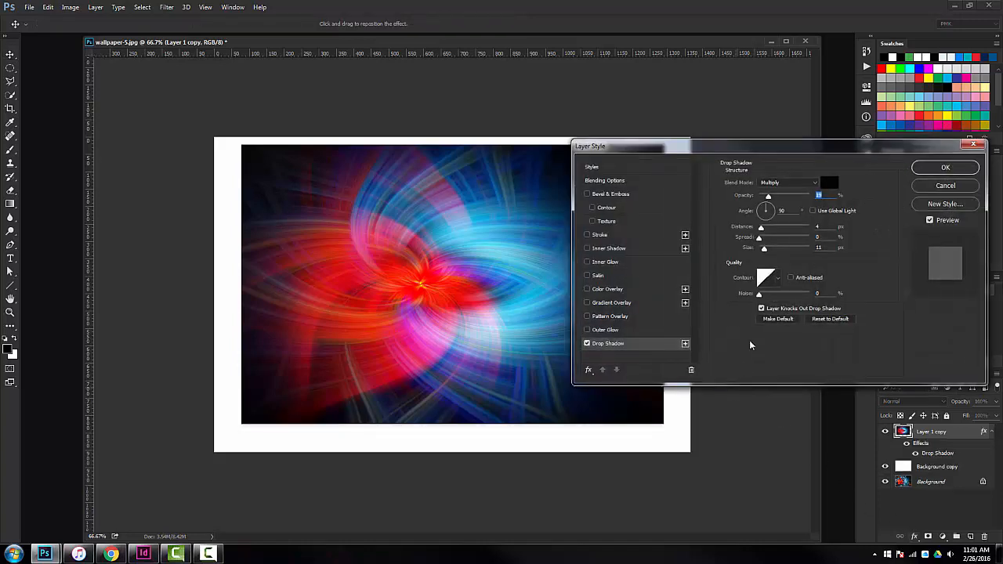
left_click_drag(768, 196, 764, 229)
left_click(945, 167)
left_click_drag(490, 290, 490, 298)
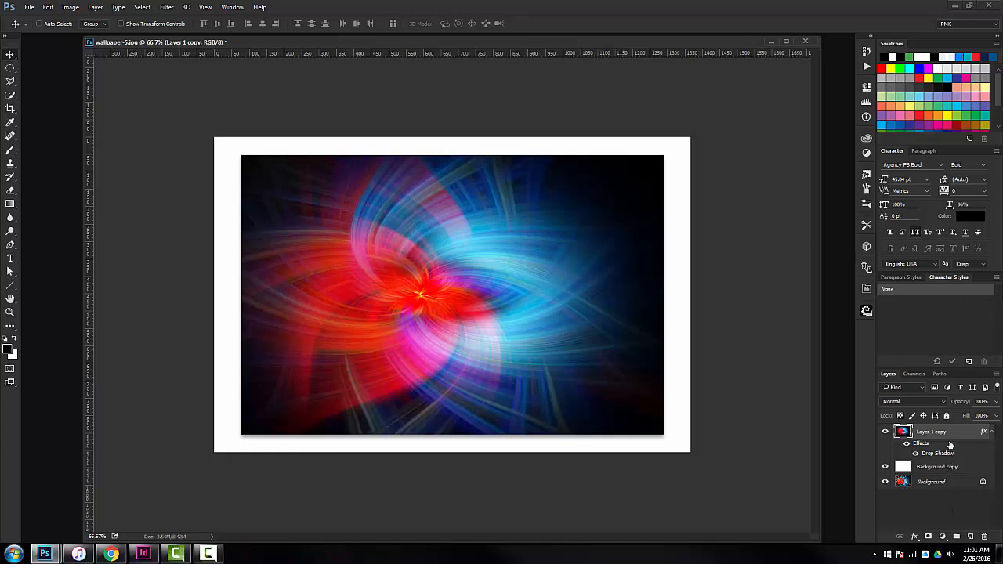
- Duplicate Layer 1 copy beneath the original and enlarge the duplicate around its centre until it covers the whole canvas
key("ctrl+j")
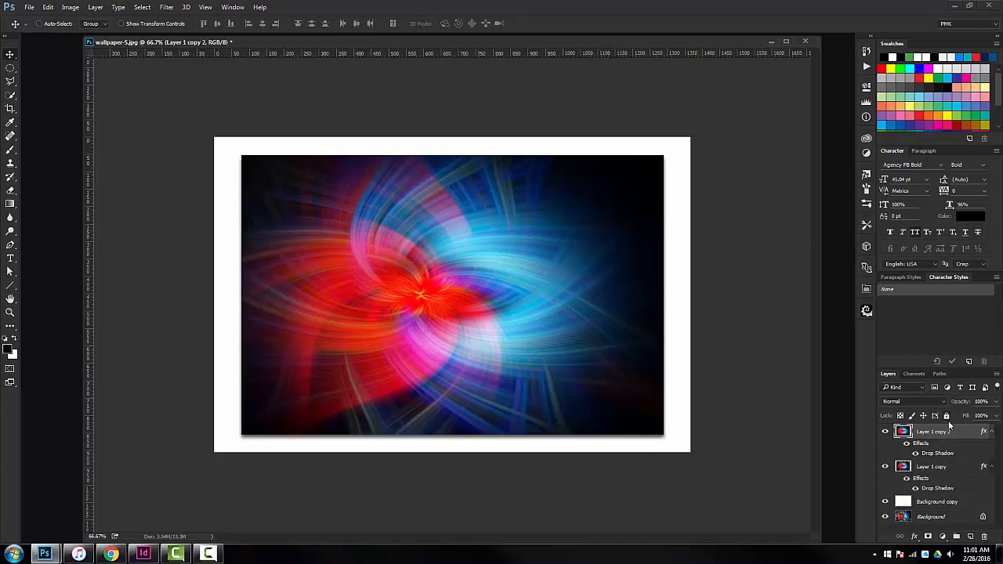
left_click_drag(946, 433, 940, 488)
key("ctrl+t")
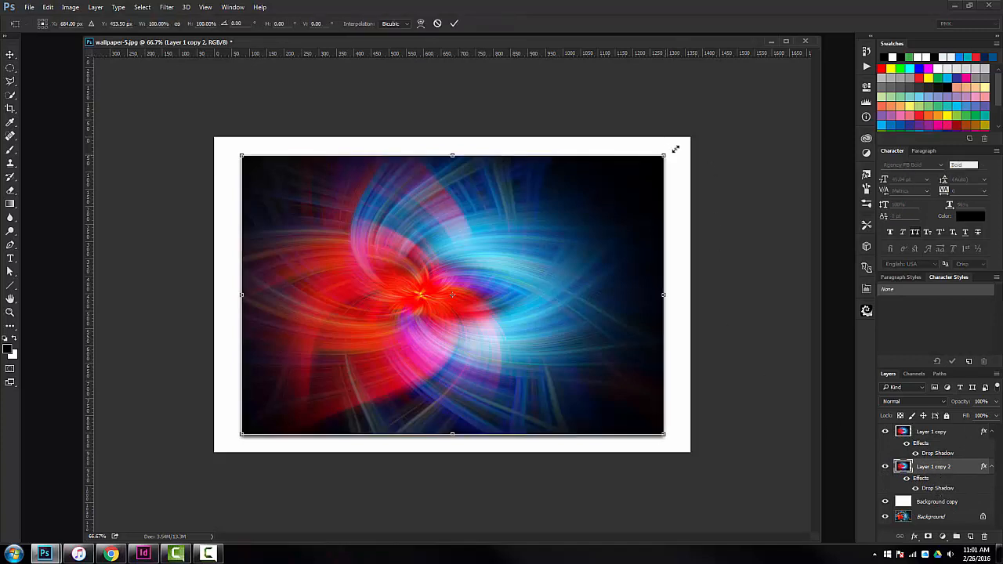
left_click_drag(672, 148, 719, 131)
key("Return")
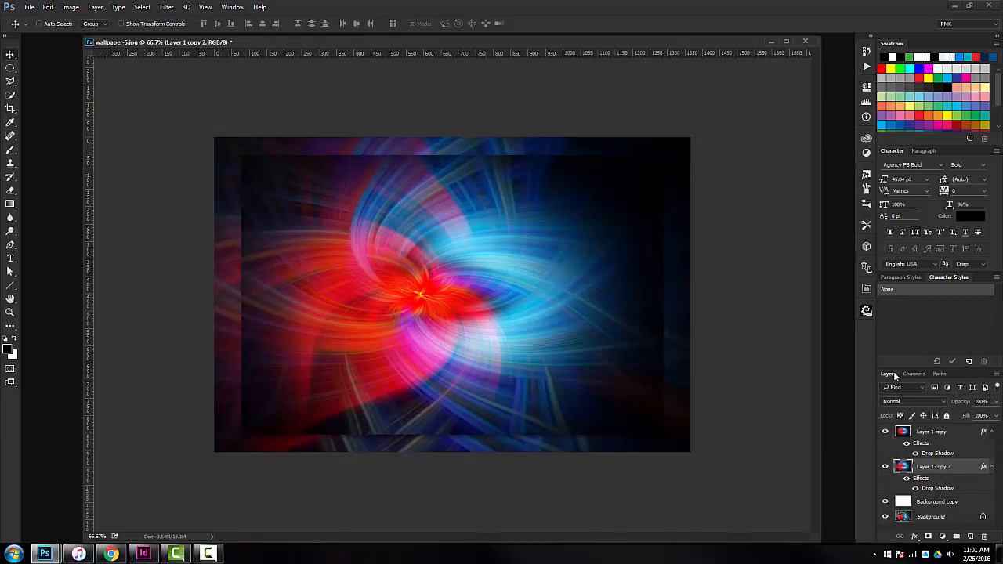
- Lower the opacity of Layer 1 copy 2 to 53% and rotate the enlarged picture about half a turn
left_click_drag(963, 402, 938, 403)
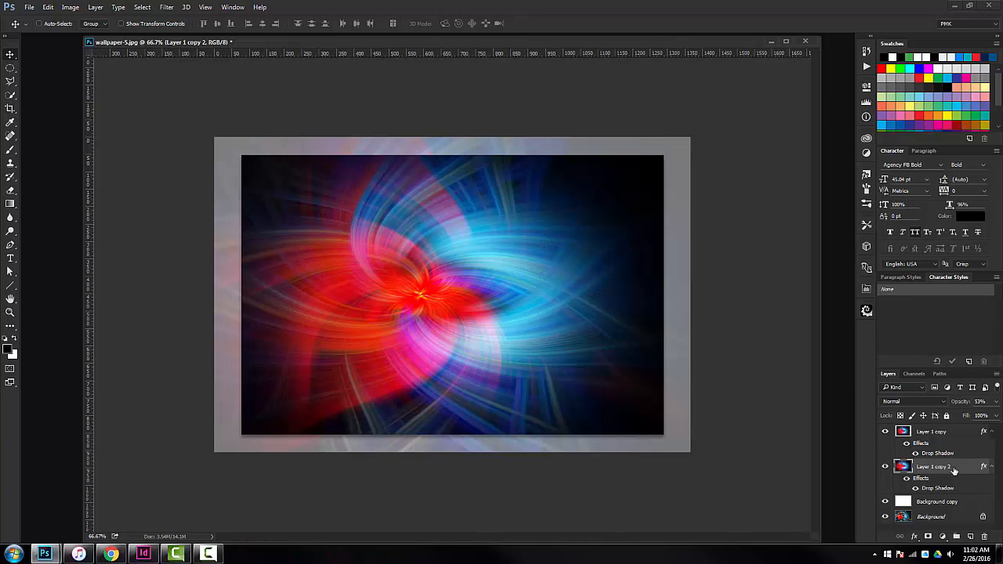
key("ctrl+t")
left_click_drag(737, 107, 174, 454)
key("Return")
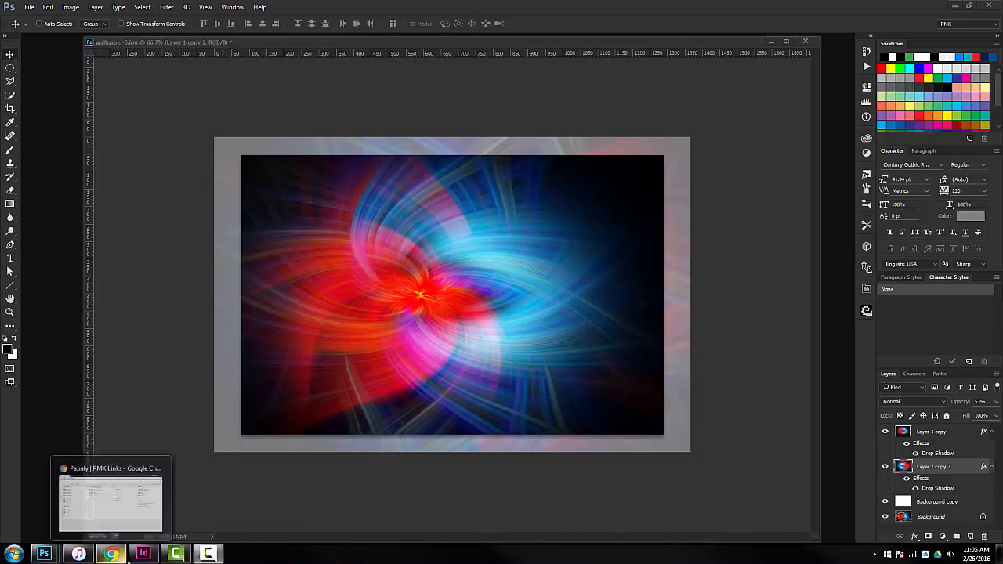
- Bring up IntroGraphic.psd and close it without saving, returning to wallpaper-5.jpg at 100% zoom
mouse_move(132, 551)
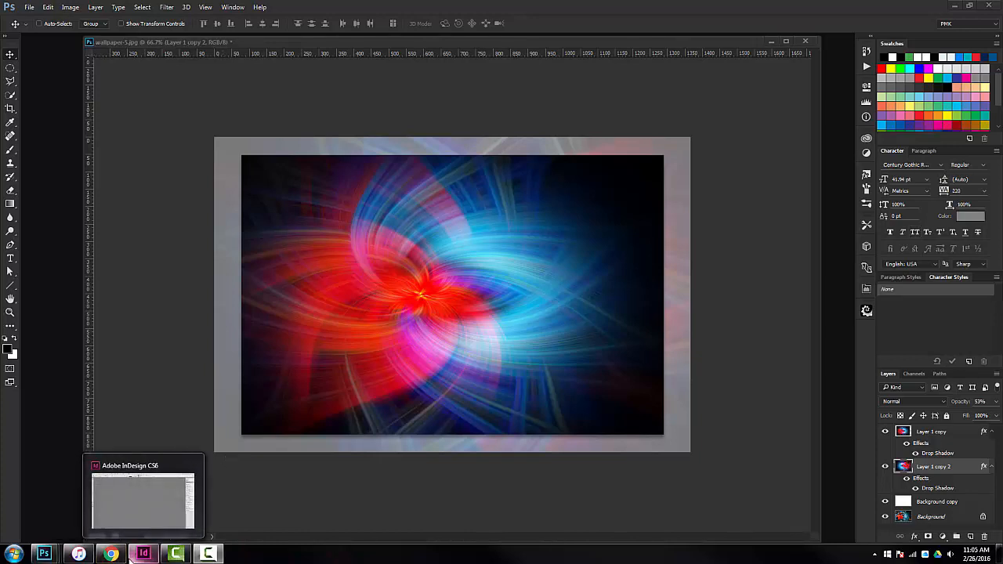
mouse_move(44, 554)
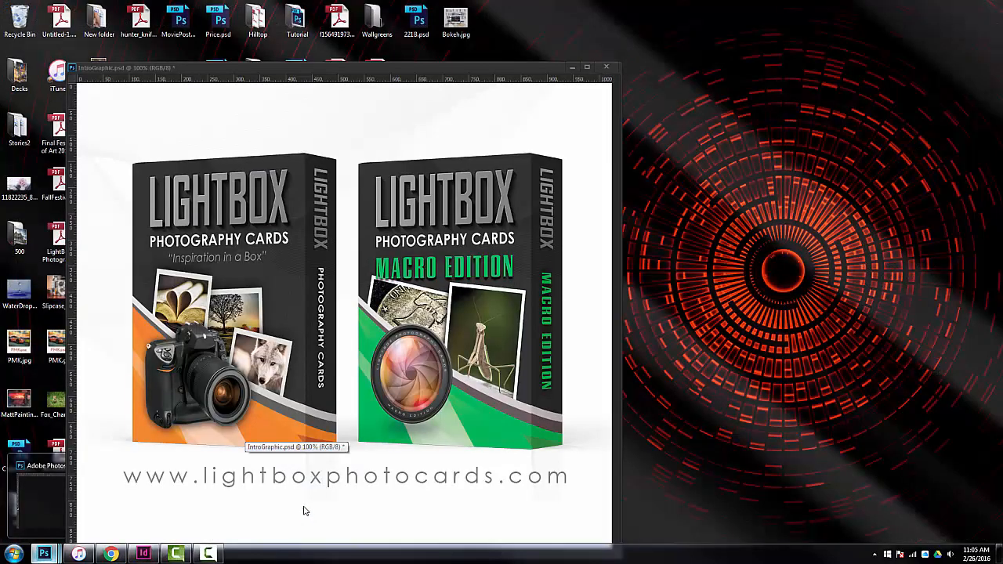
left_click(301, 516)
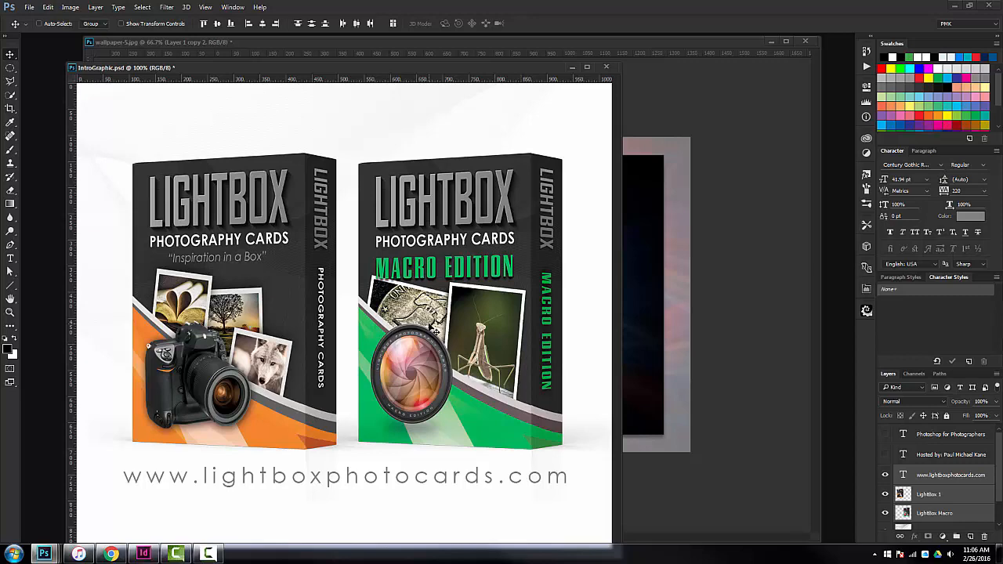
left_click(606, 66)
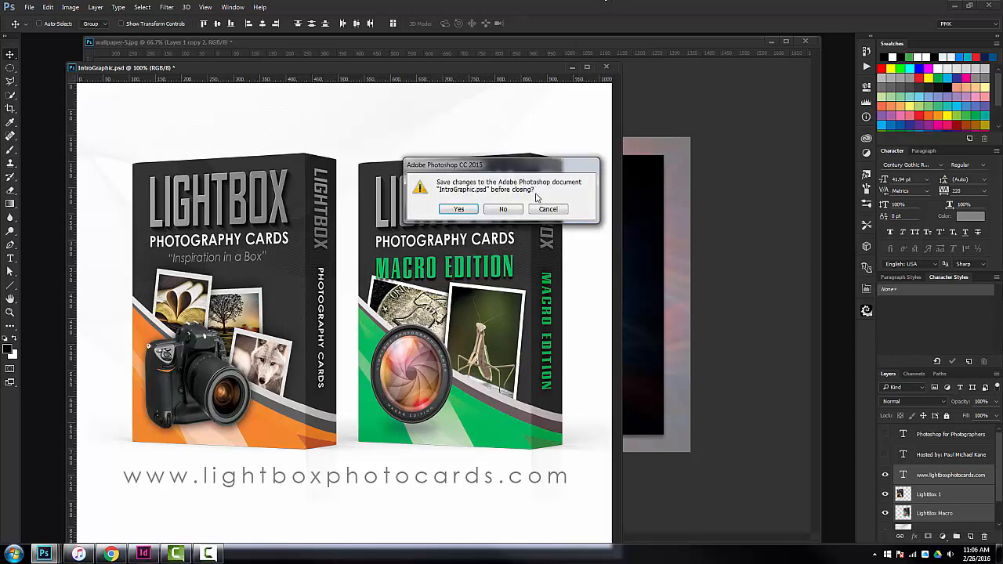
left_click(503, 210)
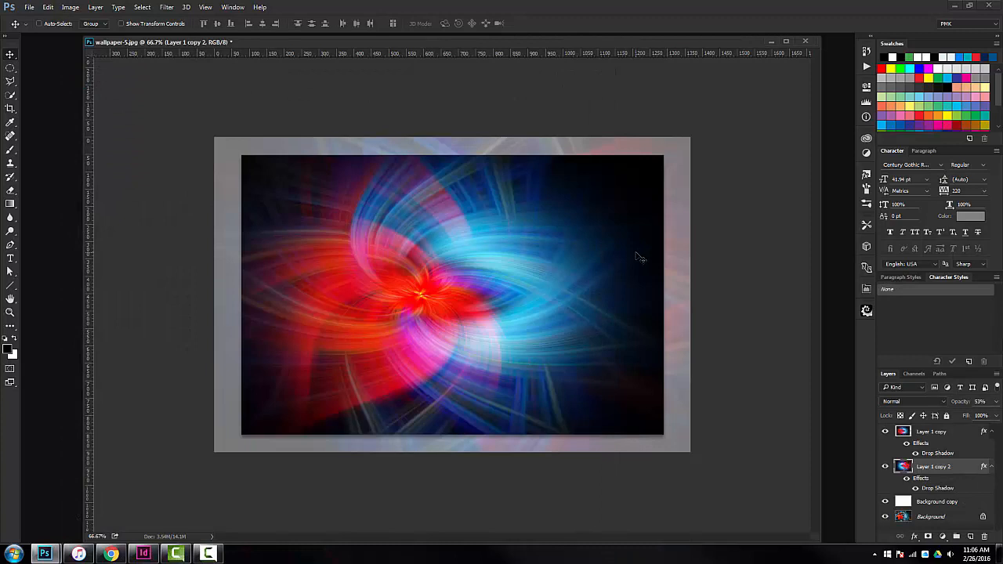
key("ctrl+plus")
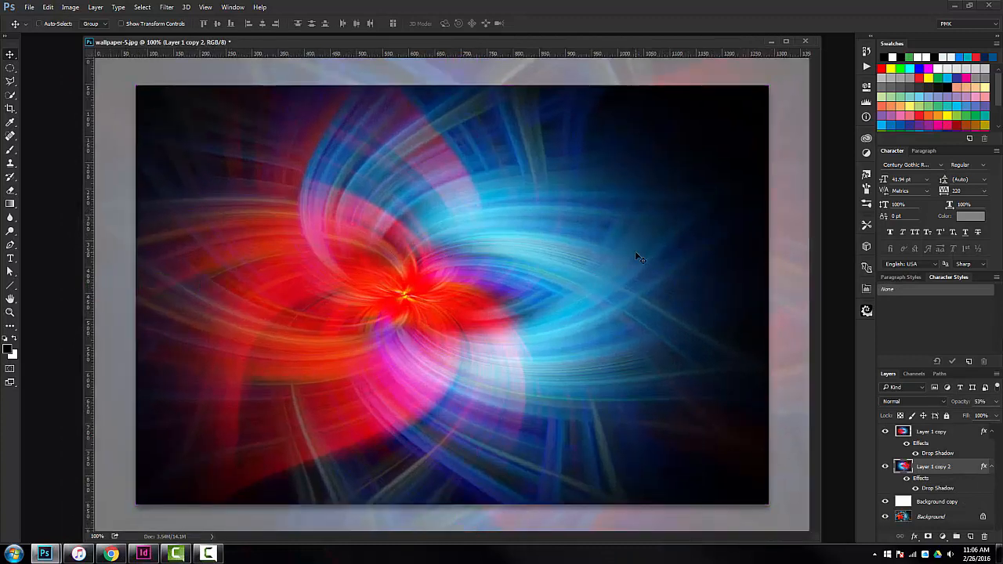